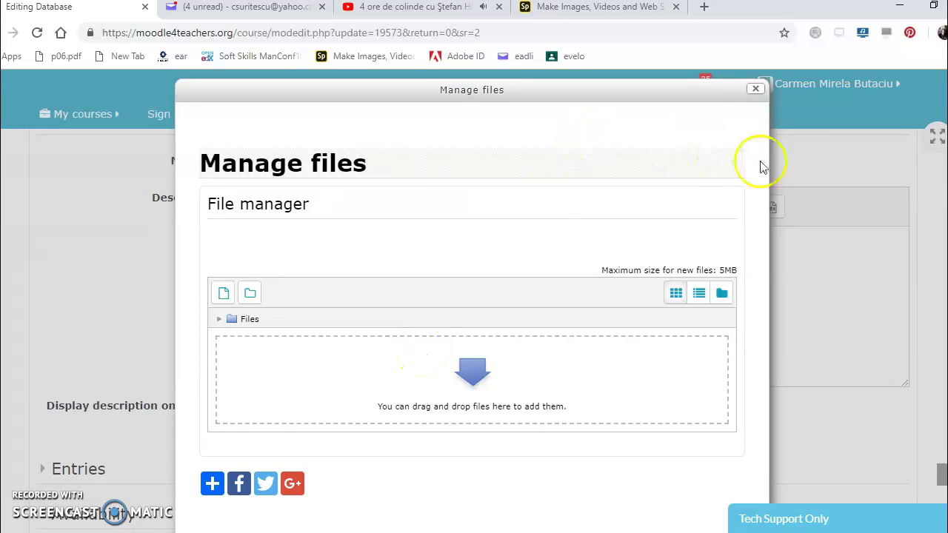
Upload Prezentare_LIPOVA.pdf from the computer into the activity's file manager
{"action": "scroll", "coordinate": [792, 152], "scroll_direction": "up", "scroll_amount": 1}
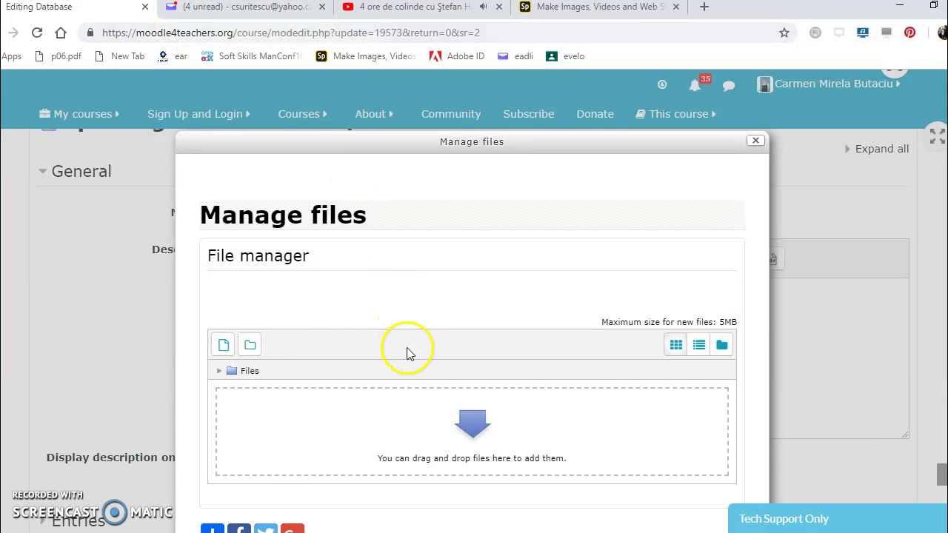
{"action": "left_click", "coordinate": [224, 345]}
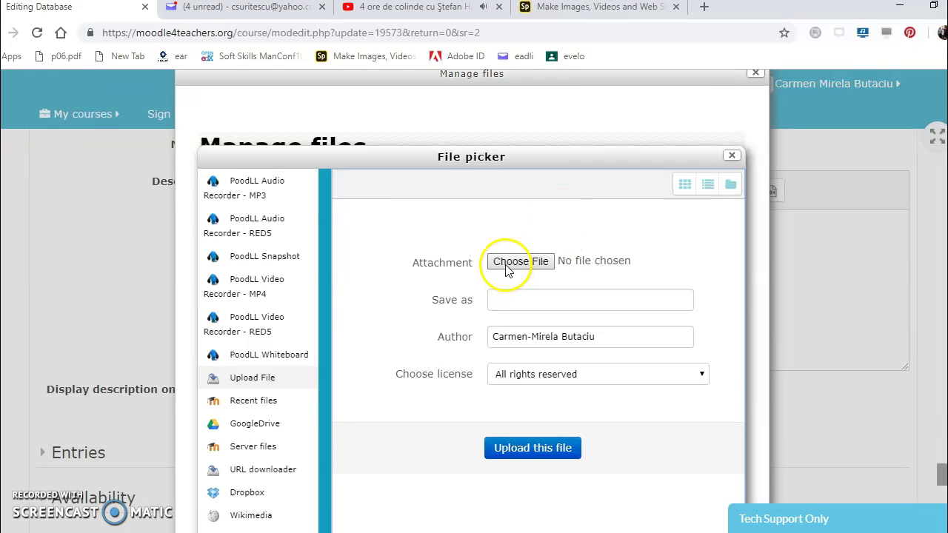
{"action": "left_click", "coordinate": [506, 265]}
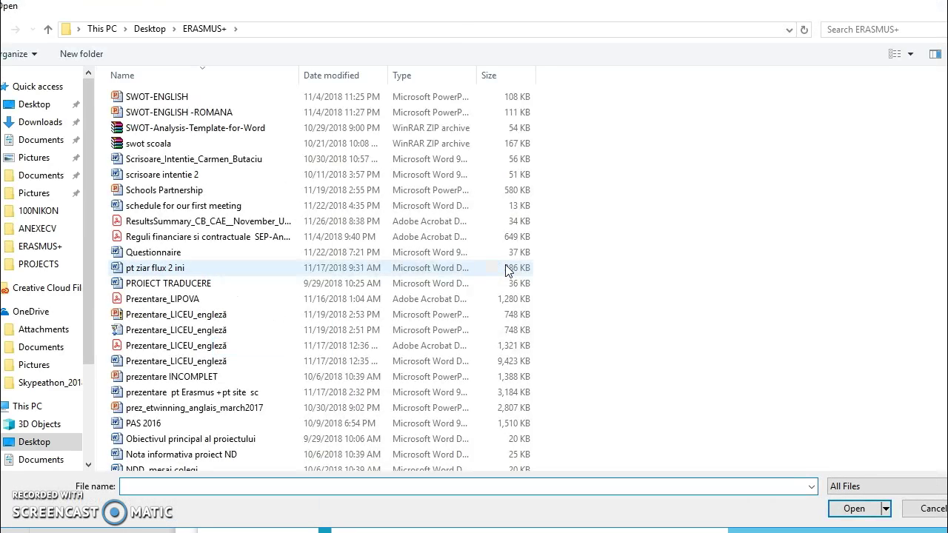
{"action": "left_click", "coordinate": [197, 304]}
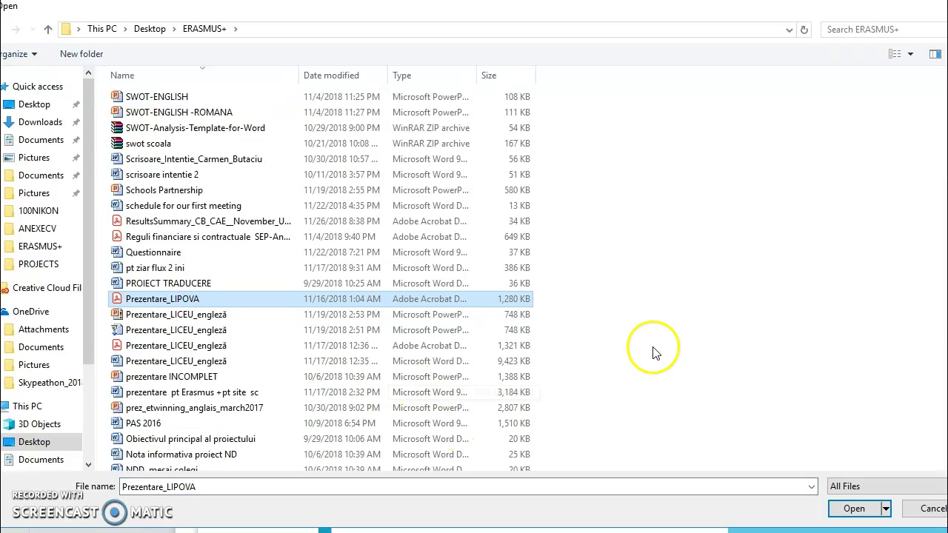
{"action": "left_click", "coordinate": [850, 509]}
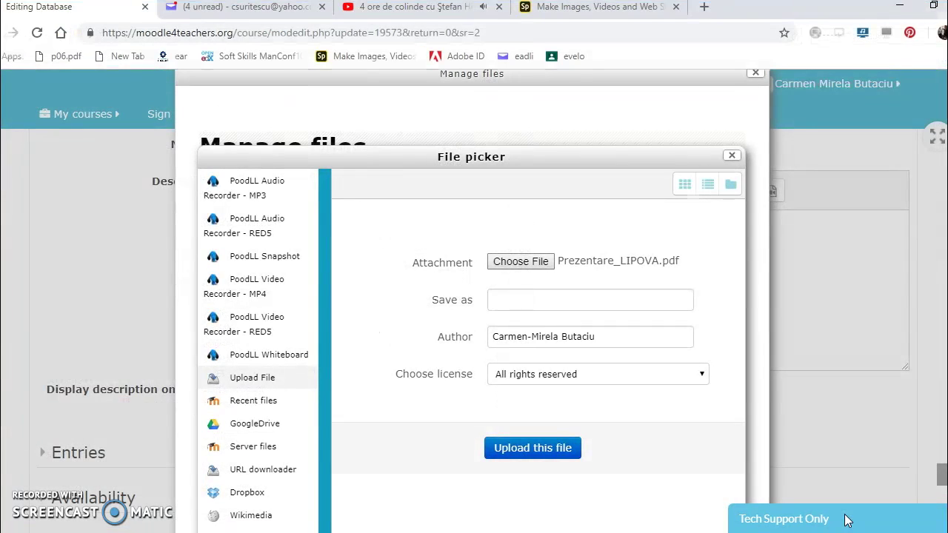
{"action": "left_click", "coordinate": [539, 460]}
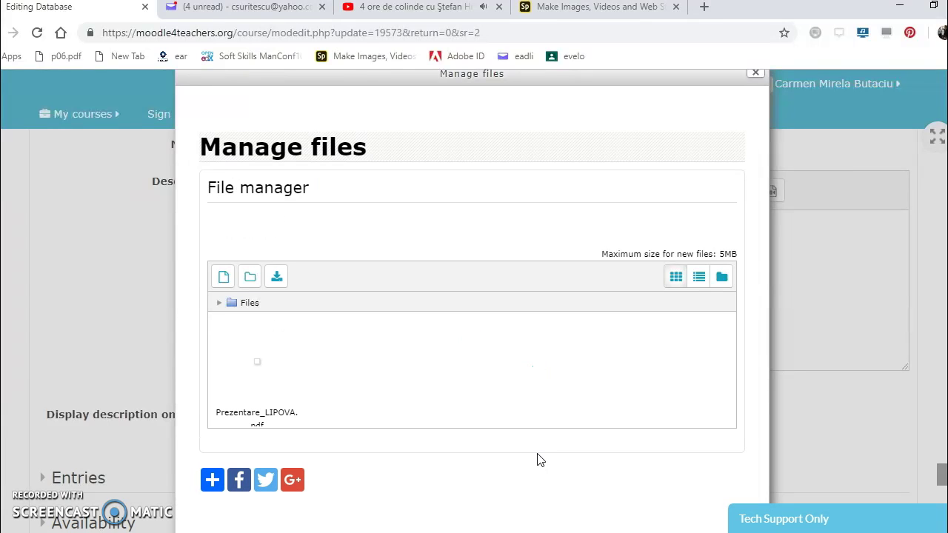
{"action": "left_click", "coordinate": [281, 347]}
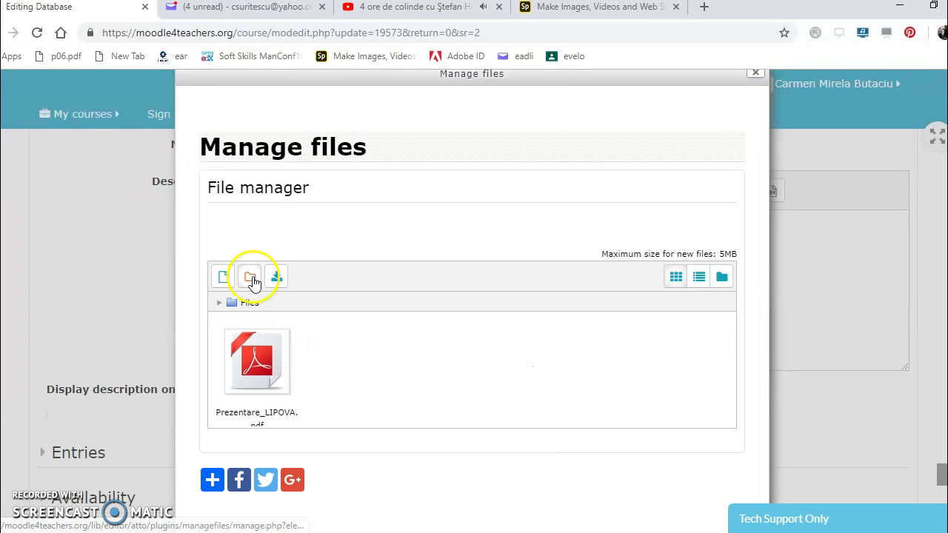
Upload the Prezentare_LICEU_engleză.pptm presentation as a second file
{"action": "left_click", "coordinate": [223, 277]}
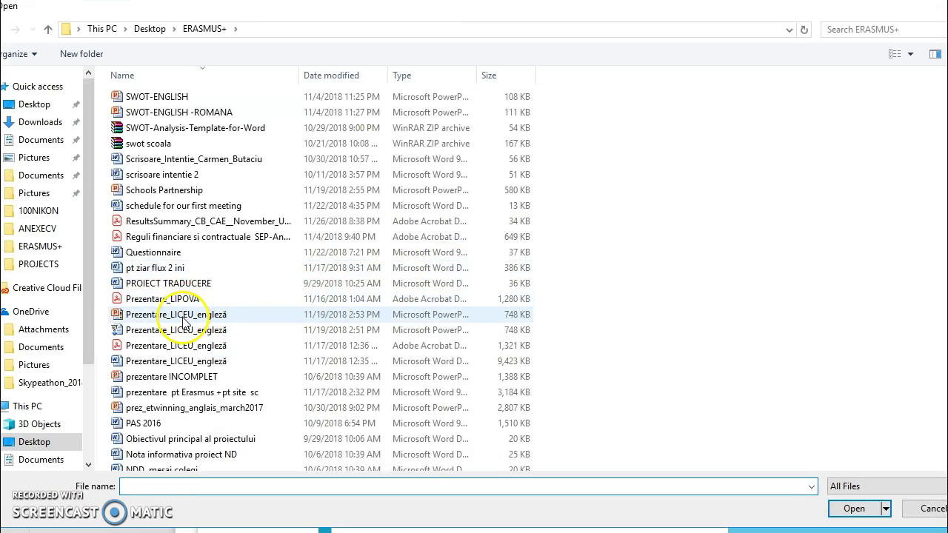
{"action": "mouse_move", "coordinate": [176, 314]}
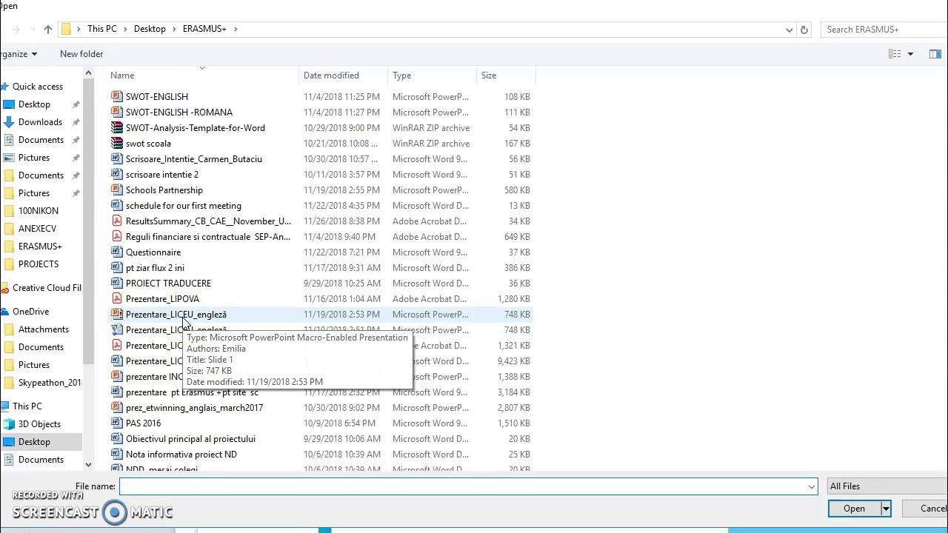
{"action": "left_click", "coordinate": [183, 318]}
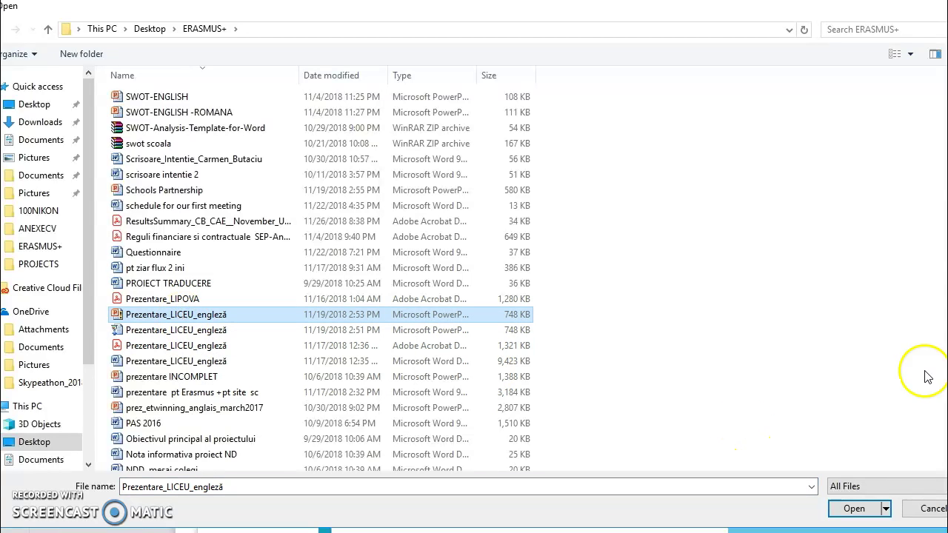
{"action": "left_click", "coordinate": [852, 509]}
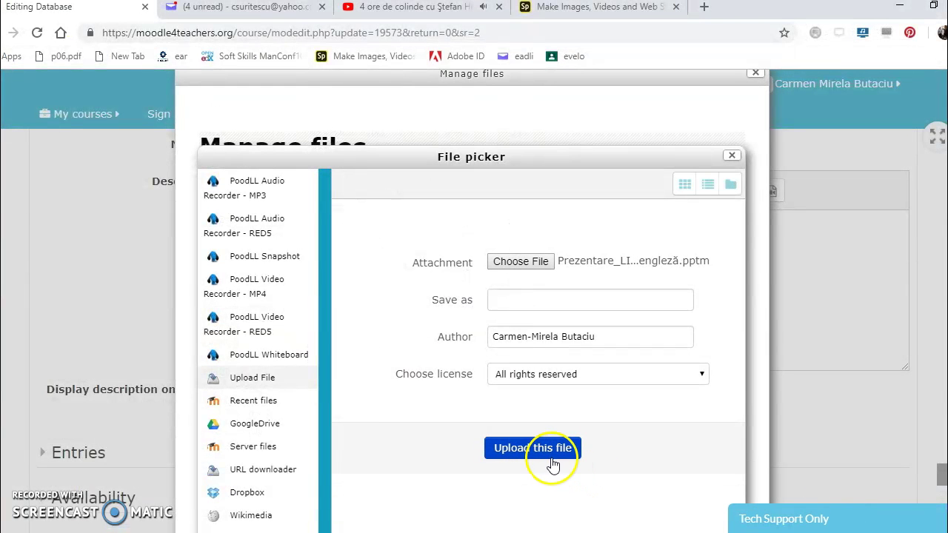
{"action": "left_click", "coordinate": [550, 453]}
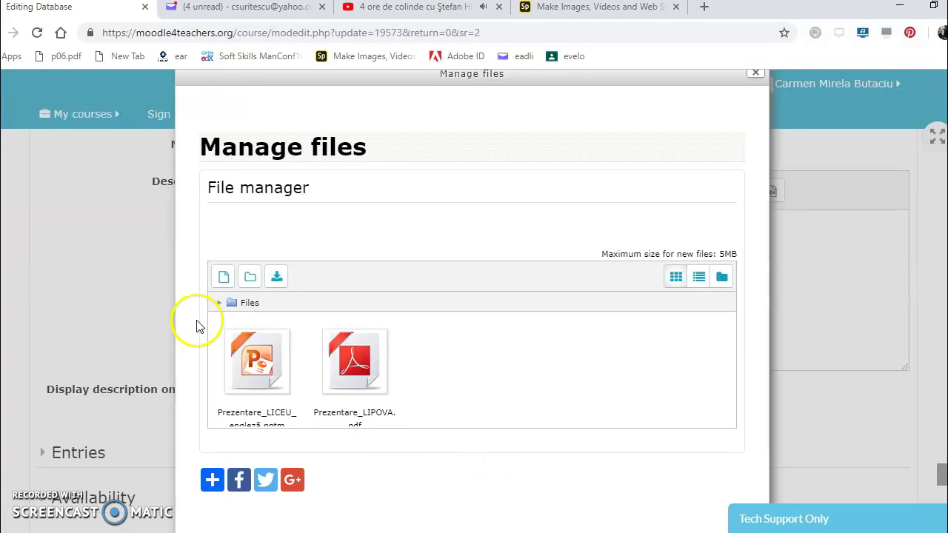
{"action": "left_click", "coordinate": [232, 288]}
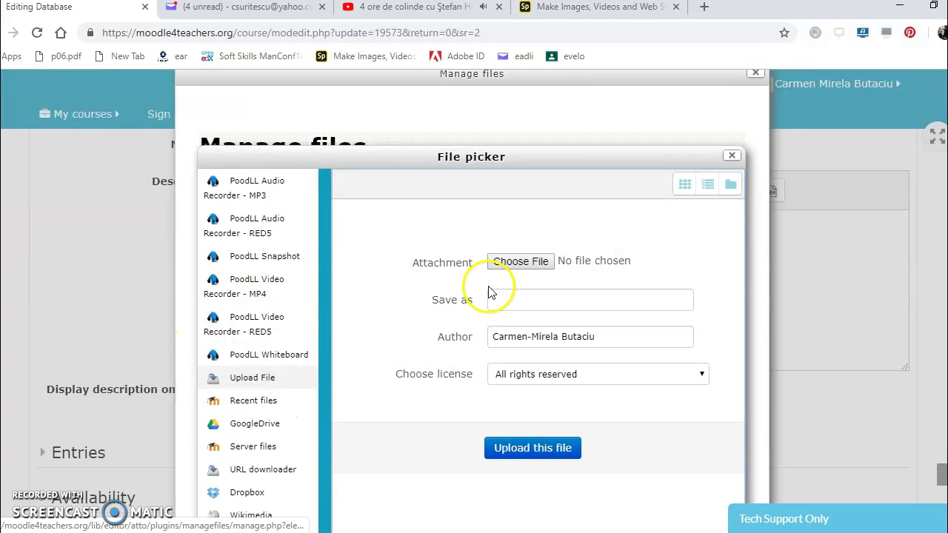
Upload SWOT-ENGLISH.pptx as the third file in the file manager
{"action": "left_click", "coordinate": [513, 265]}
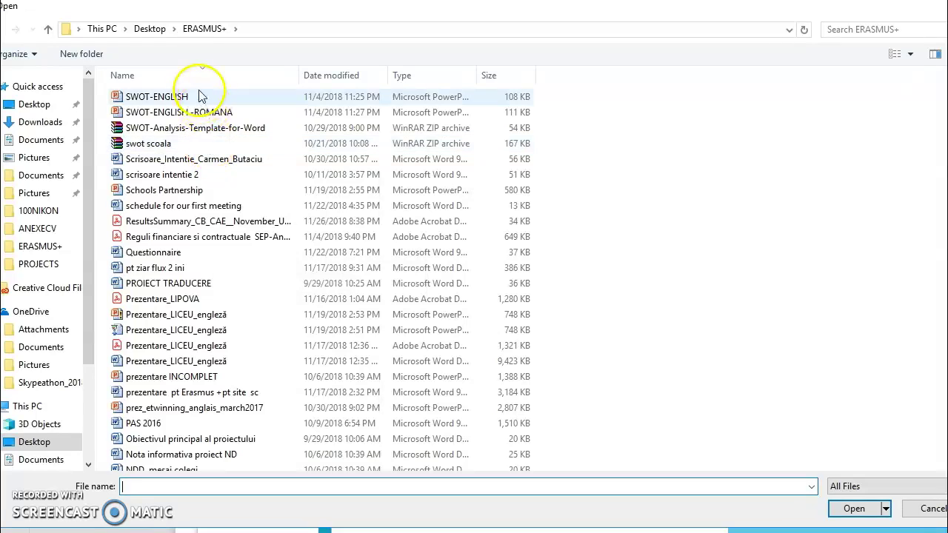
{"action": "left_click", "coordinate": [198, 98]}
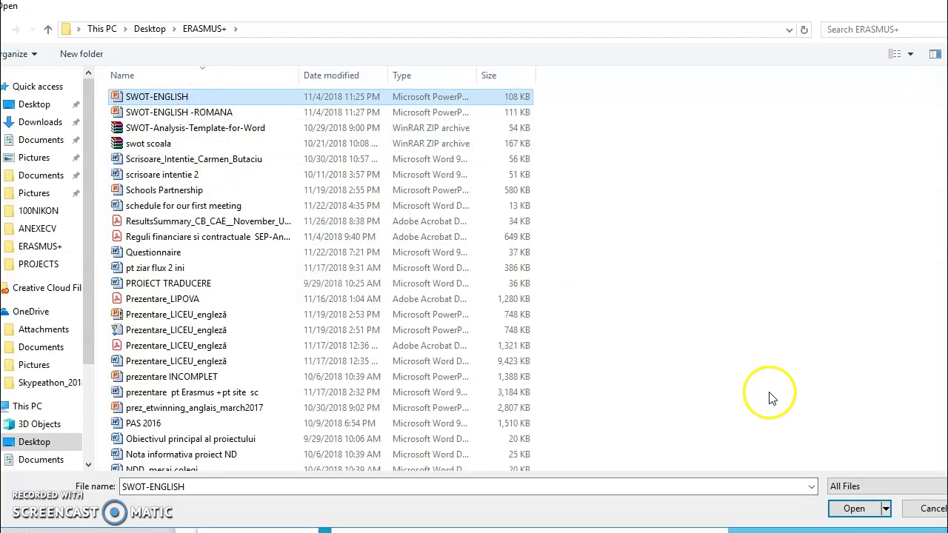
{"action": "left_click", "coordinate": [846, 511]}
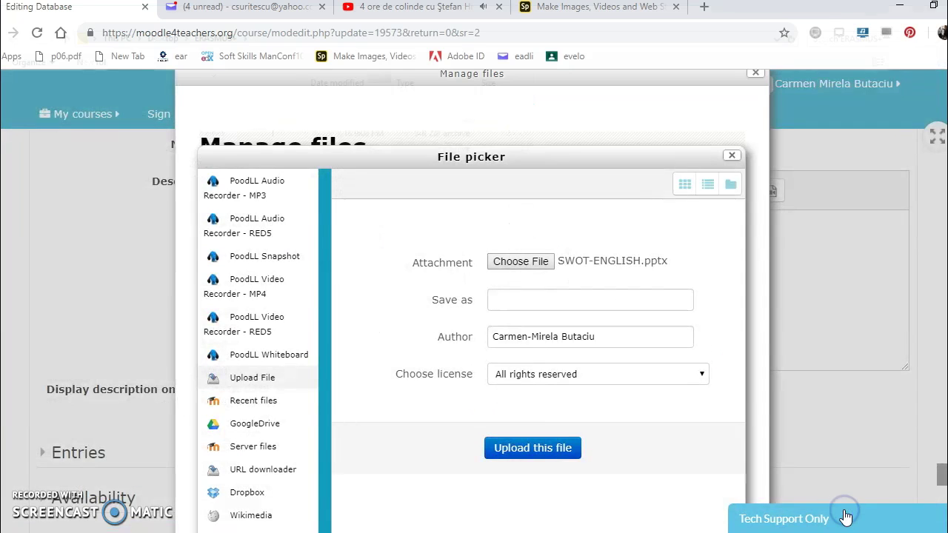
{"action": "left_click", "coordinate": [541, 437]}
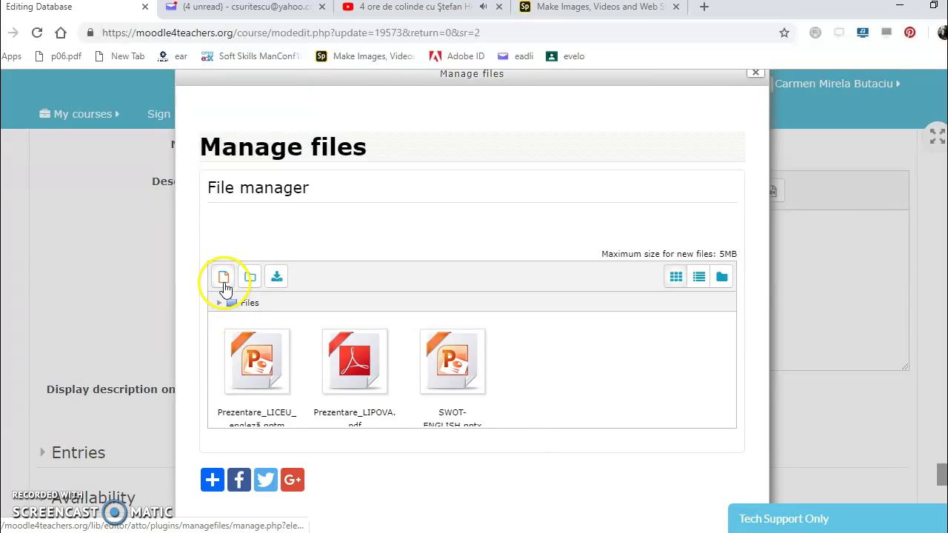
Select the 50 MB GHIDUL LIPOVEI guide PDF as the next attachment
{"action": "left_click", "coordinate": [223, 277]}
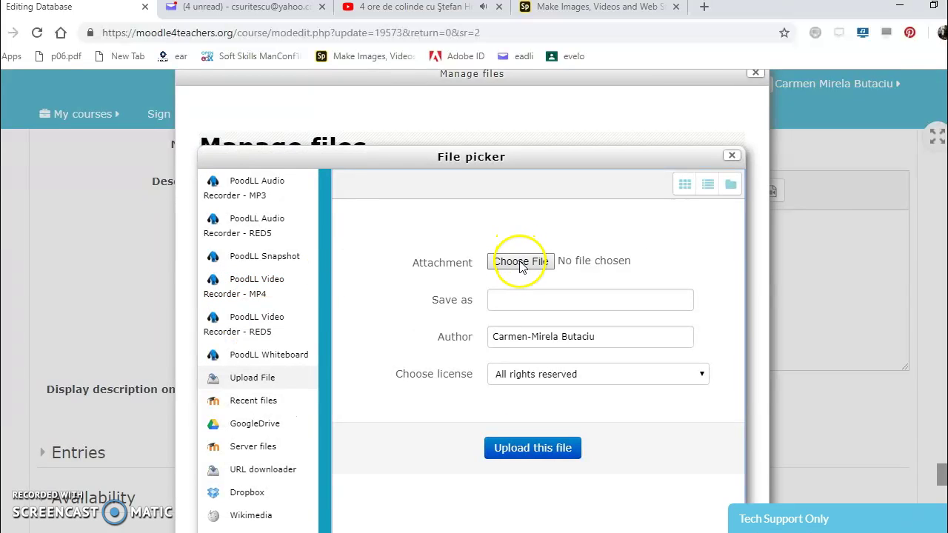
{"action": "left_click", "coordinate": [520, 261]}
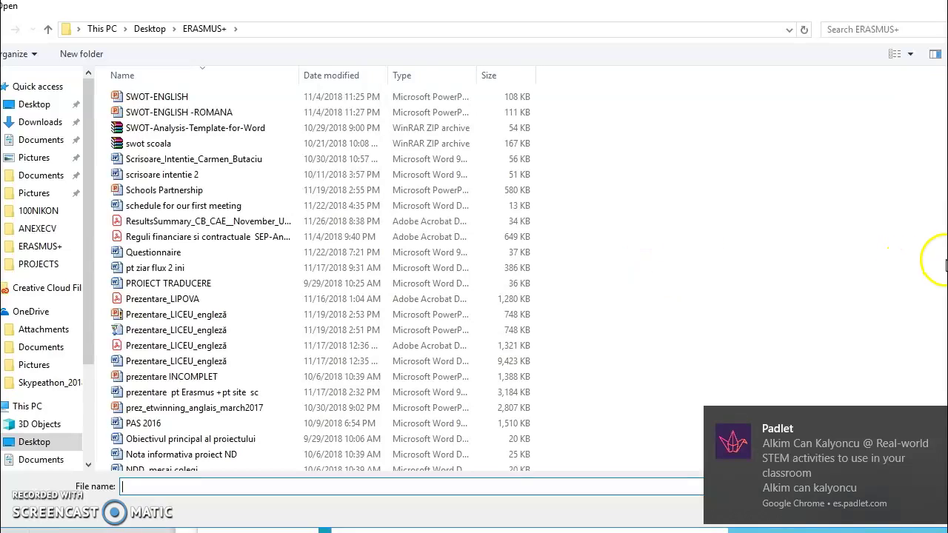
{"action": "scroll", "coordinate": [941, 186], "scroll_direction": "down", "scroll_amount": 2}
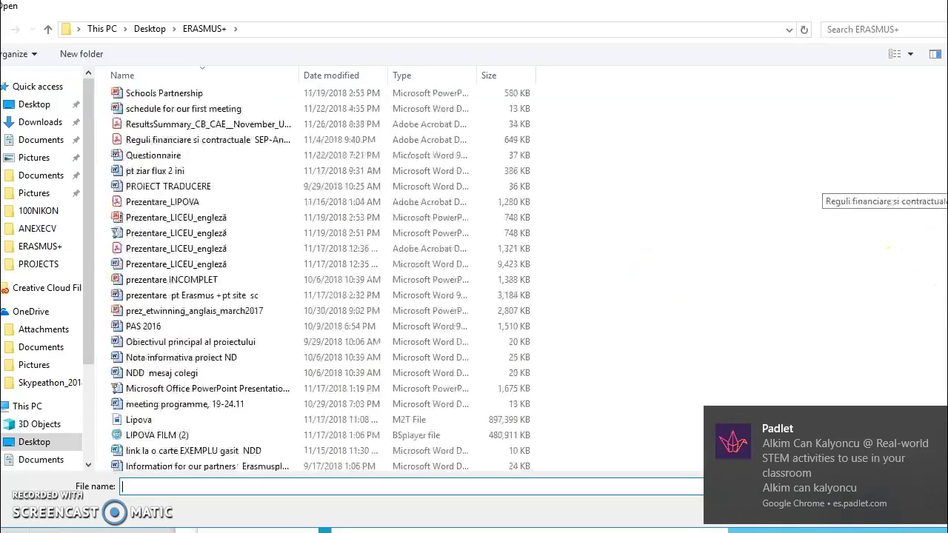
{"action": "scroll", "coordinate": [941, 185], "scroll_direction": "down", "scroll_amount": 1}
{"action": "scroll", "coordinate": [941, 185], "scroll_direction": "down", "scroll_amount": 1}
{"action": "scroll", "coordinate": [941, 185], "scroll_direction": "down", "scroll_amount": 1}
{"action": "scroll", "coordinate": [815, 189], "scroll_direction": "down", "scroll_amount": 1}
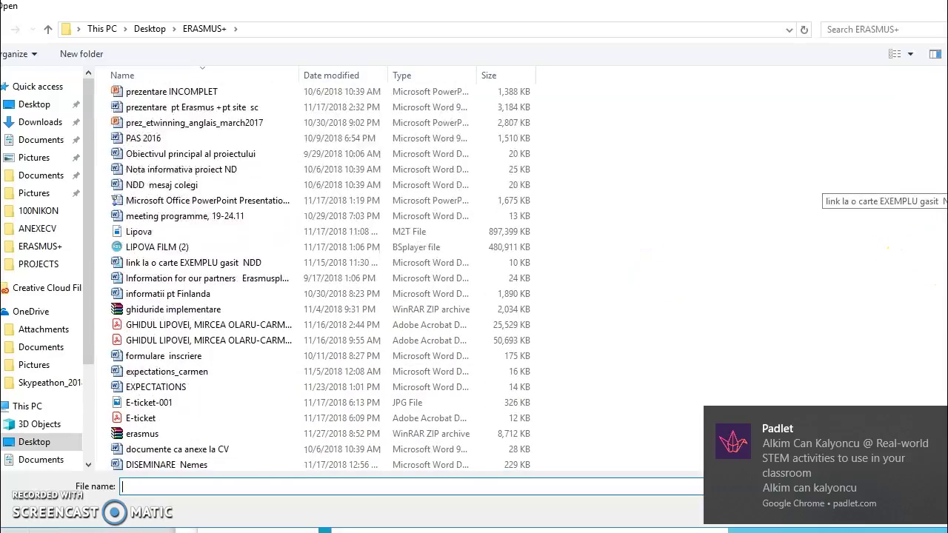
{"action": "left_click", "coordinate": [375, 334]}
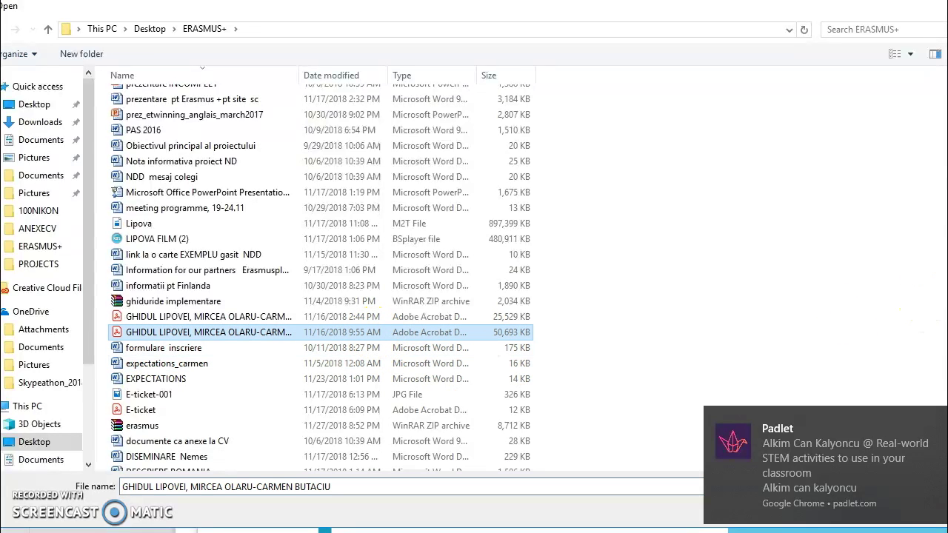
{"action": "scroll", "coordinate": [321, 278], "scroll_direction": "down", "scroll_amount": 4}
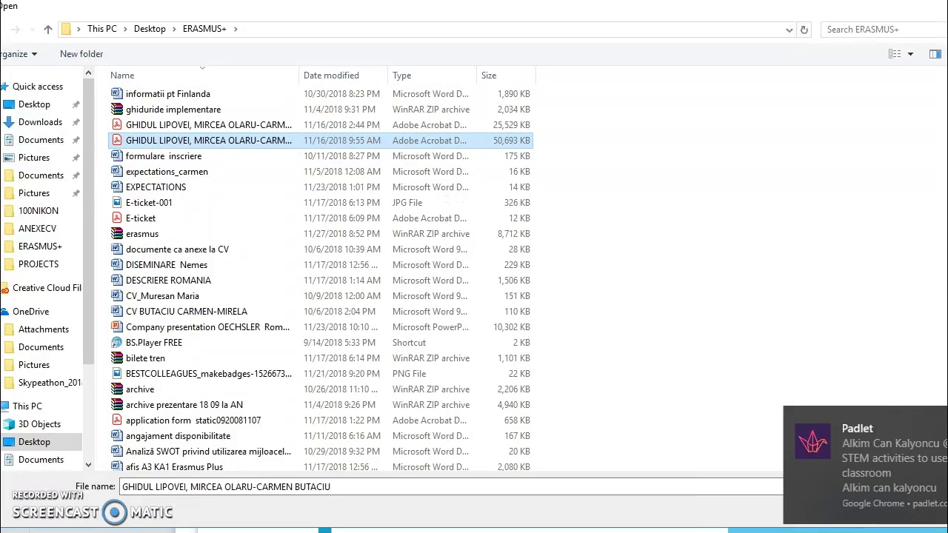
{"action": "left_click", "coordinate": [862, 510]}
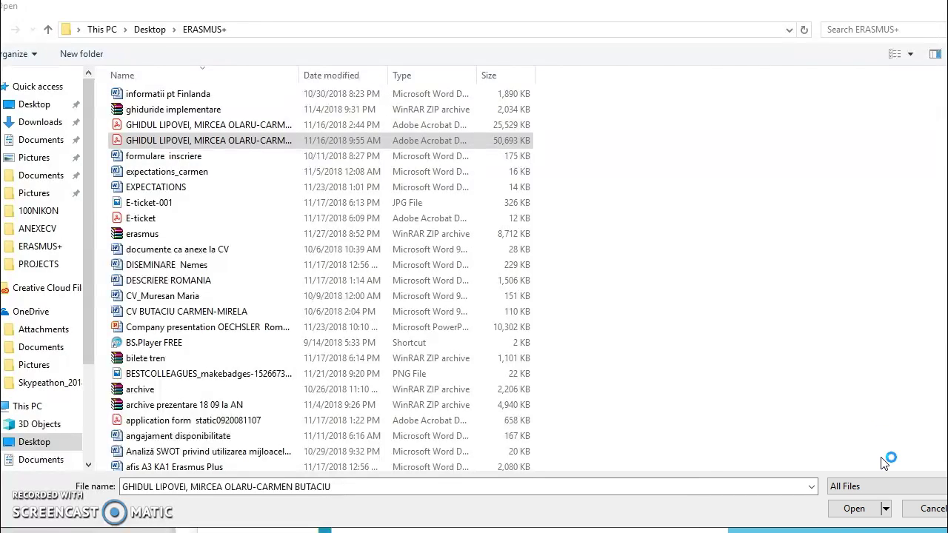
{"action": "left_click", "coordinate": [852, 509]}
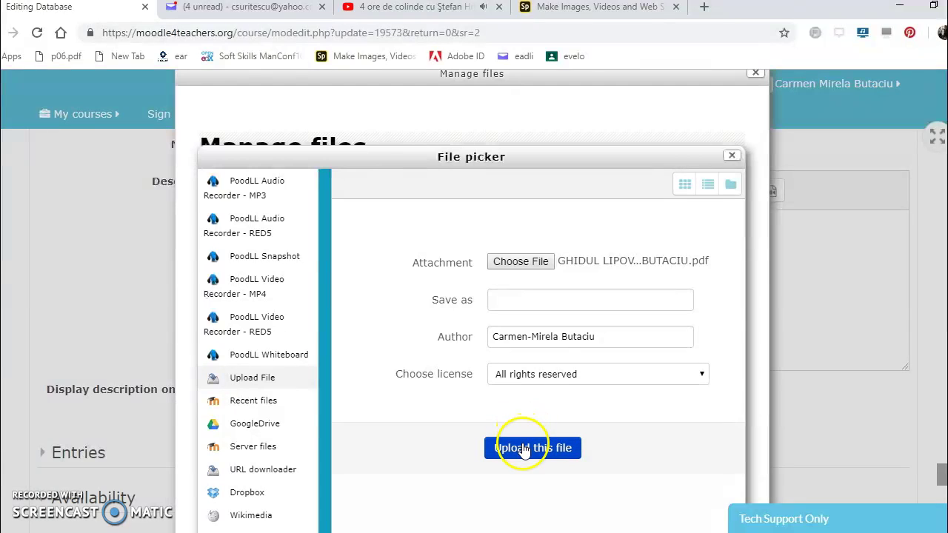
Start uploading the GHIDUL LIPOVEI guide PDF to the activity's files
{"action": "left_click", "coordinate": [522, 448]}
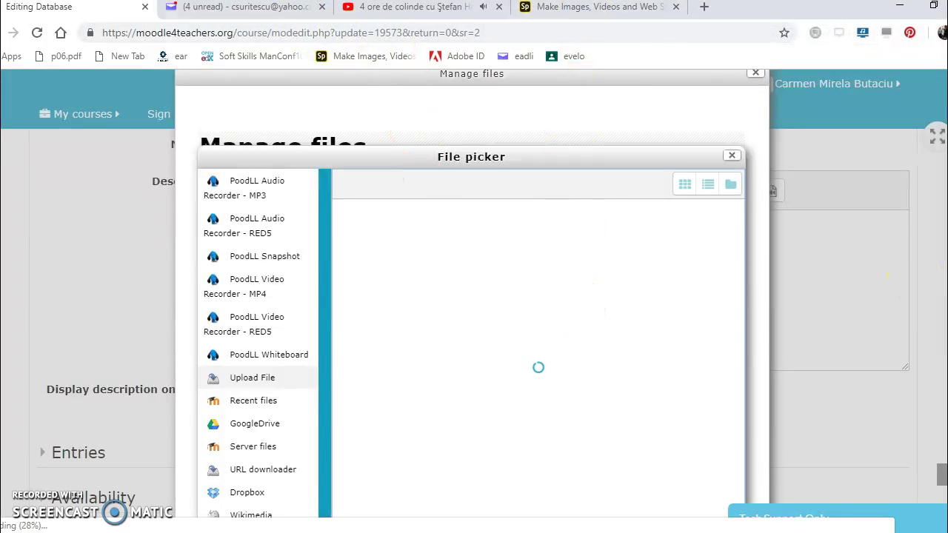
{"action": "scroll", "coordinate": [681, 274], "scroll_direction": "down", "scroll_amount": 2}
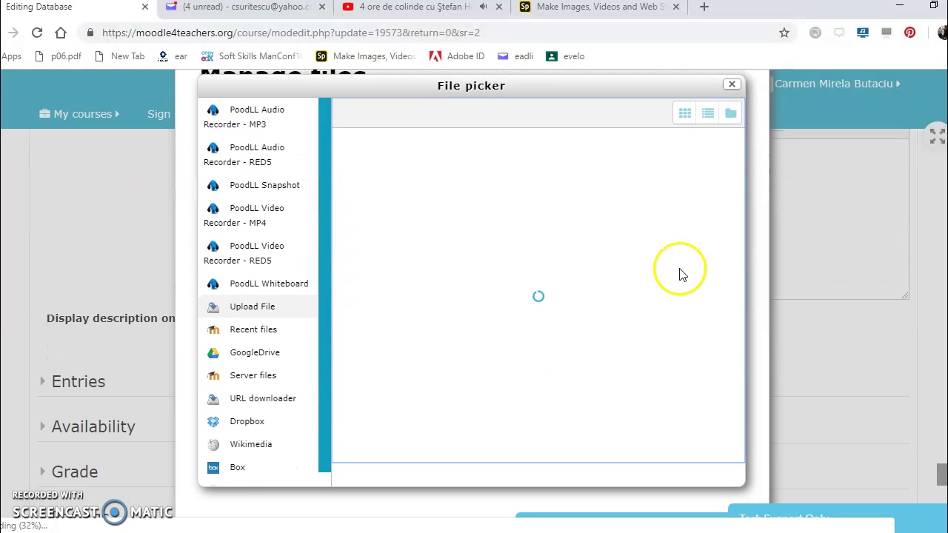
{"action": "left_click", "coordinate": [680, 274]}
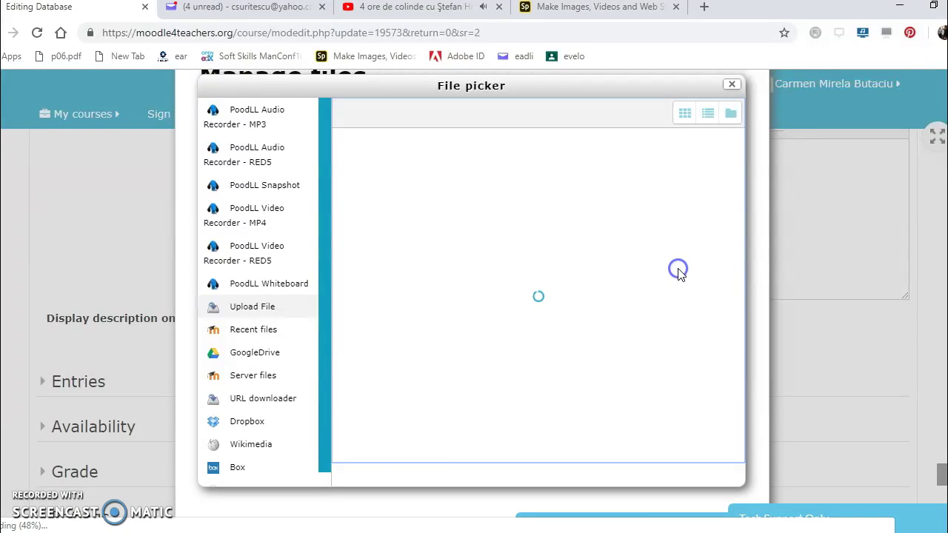
{"action": "left_click", "coordinate": [682, 223]}
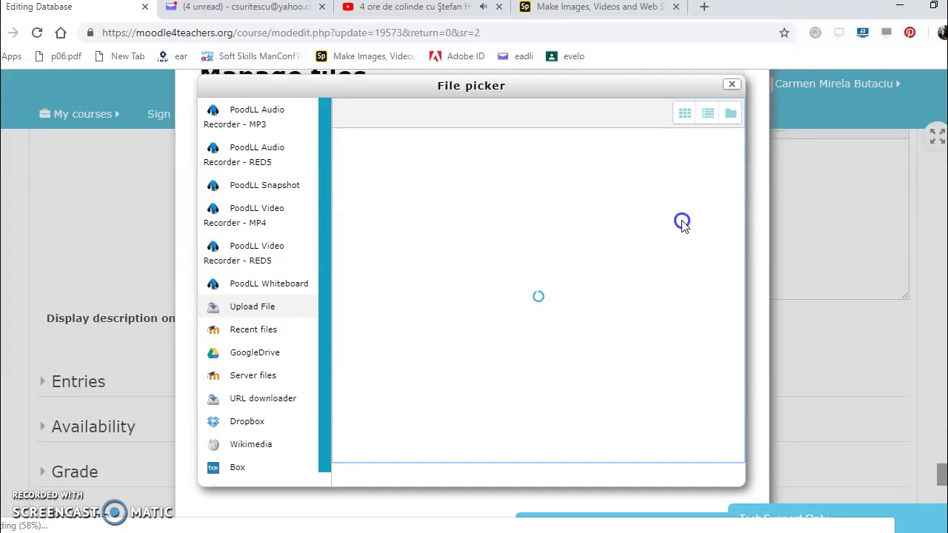
Copy the MAKING THINGS MOVE share link from Adobe Spark projects, then return to Moodle
{"action": "left_click", "coordinate": [597, 9]}
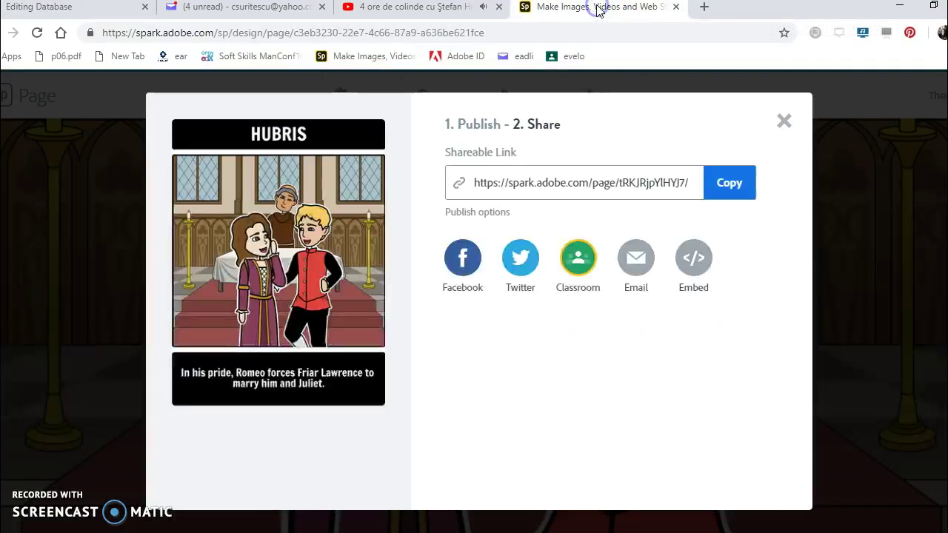
{"action": "left_click", "coordinate": [784, 123]}
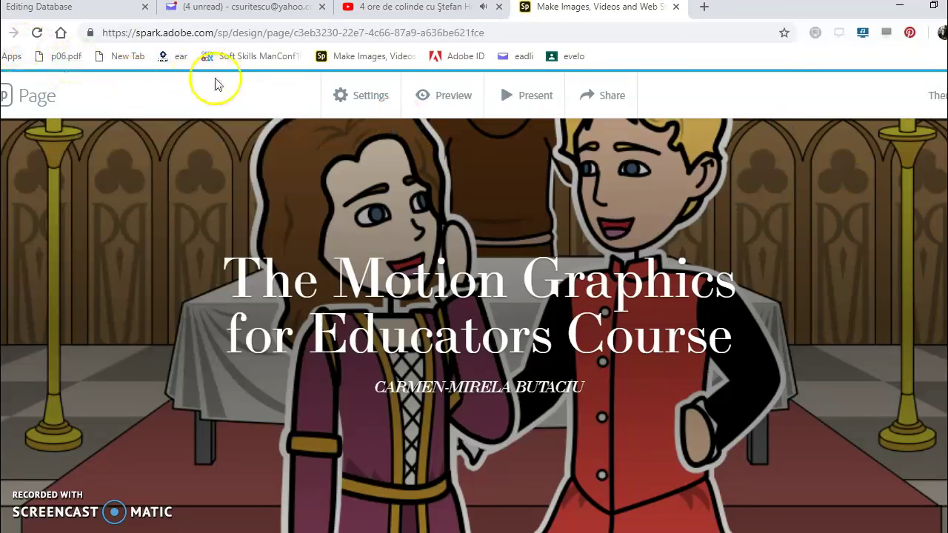
{"action": "left_click", "coordinate": [6, 95]}
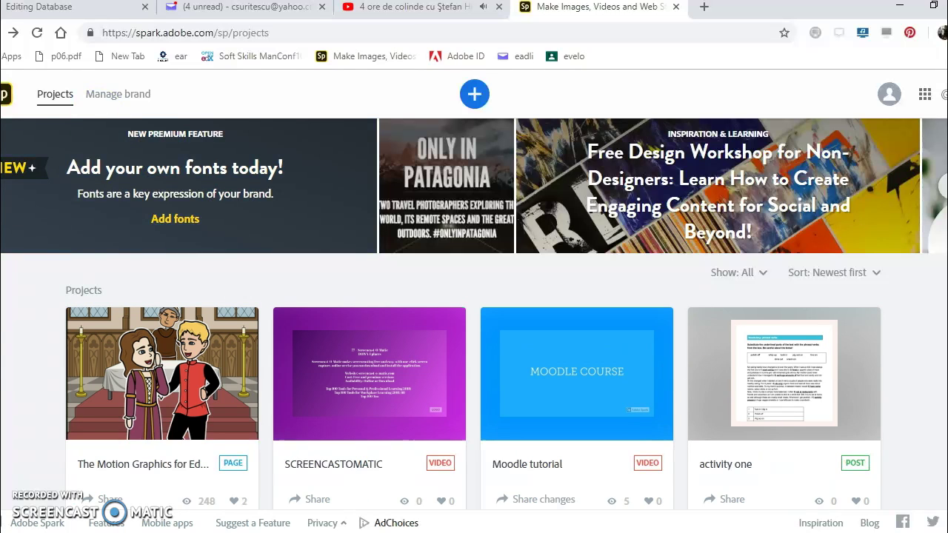
{"action": "scroll", "coordinate": [129, 129], "scroll_direction": "down", "scroll_amount": 2}
{"action": "scroll", "coordinate": [128, 128], "scroll_direction": "down", "scroll_amount": 1}
{"action": "scroll", "coordinate": [129, 129], "scroll_direction": "down", "scroll_amount": 1}
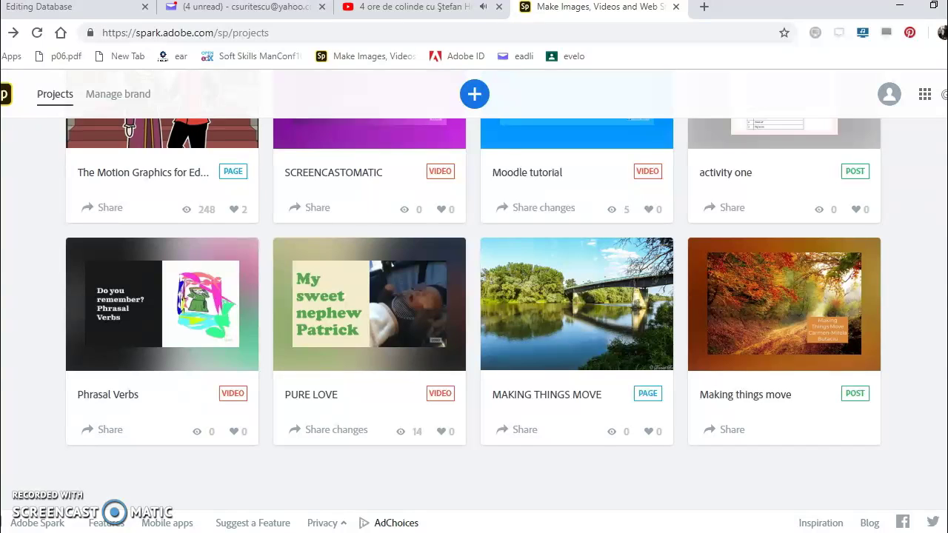
{"action": "scroll", "coordinate": [129, 129], "scroll_direction": "down", "scroll_amount": 2}
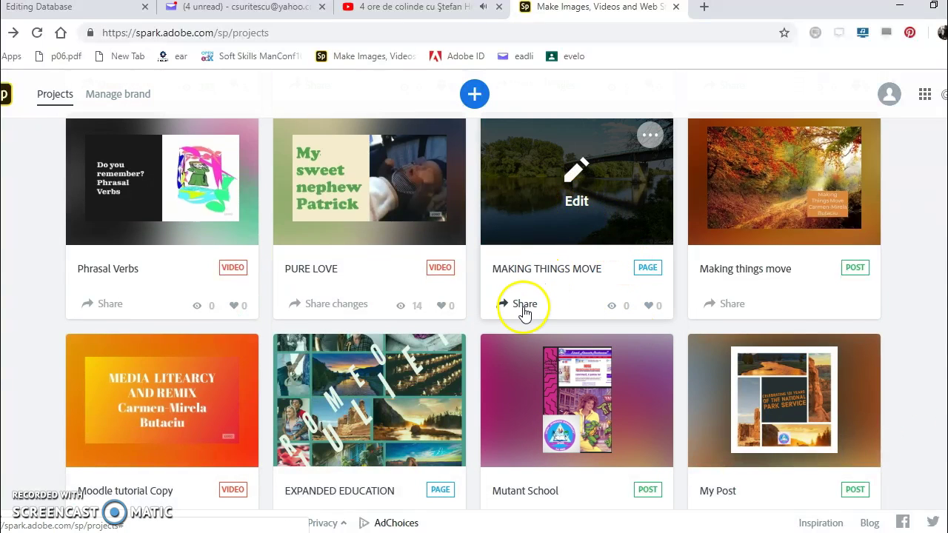
{"action": "left_click", "coordinate": [523, 304]}
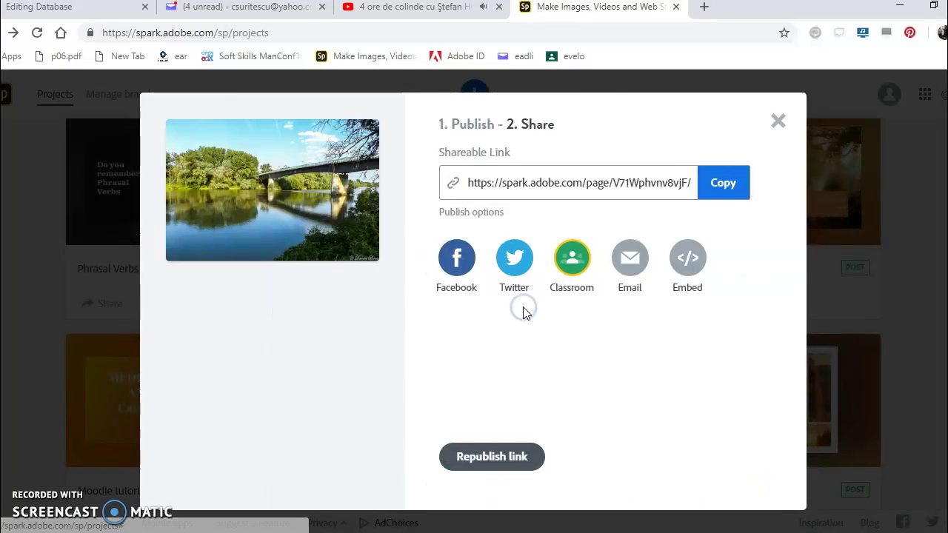
{"action": "left_click", "coordinate": [724, 183]}
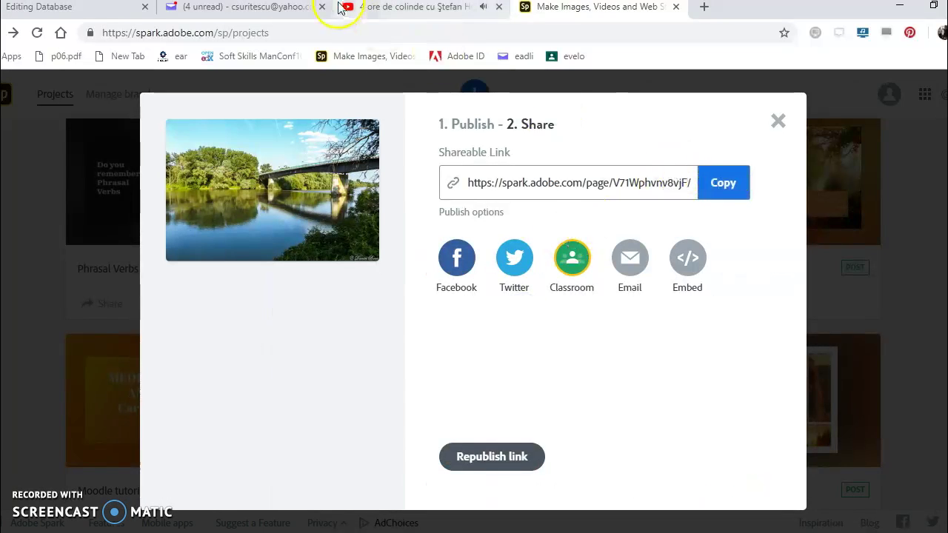
{"action": "left_click", "coordinate": [121, 9]}
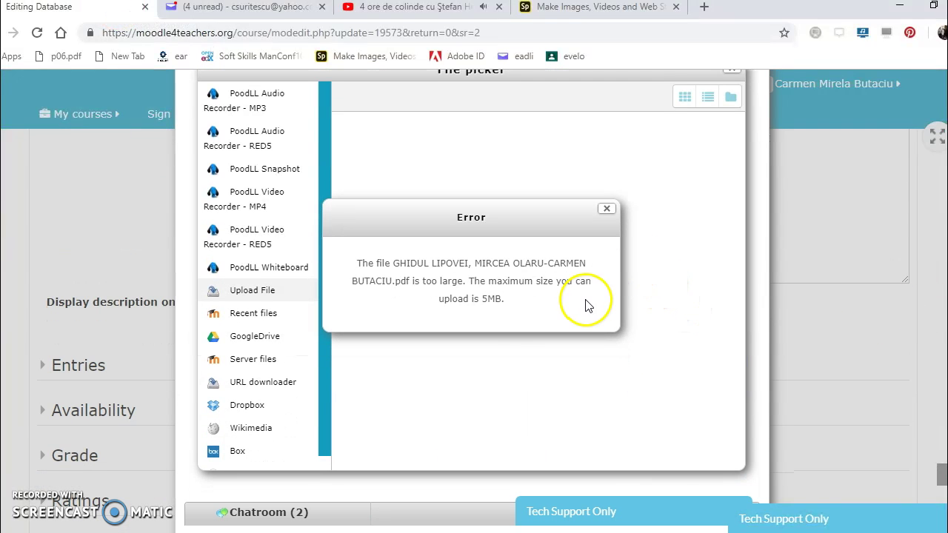
Dismiss the file-too-large error and close the file picker, keeping the three uploaded files
{"action": "left_click", "coordinate": [607, 211]}
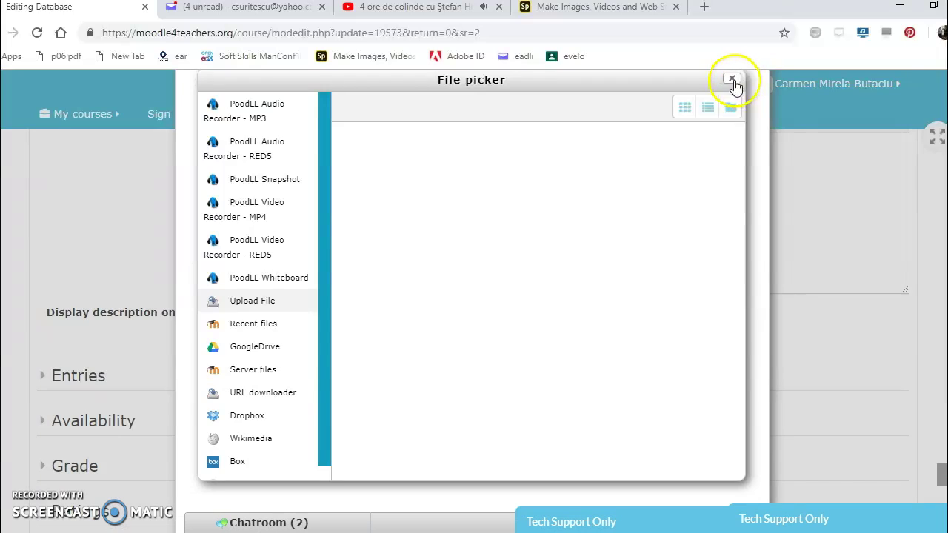
{"action": "left_click", "coordinate": [731, 78]}
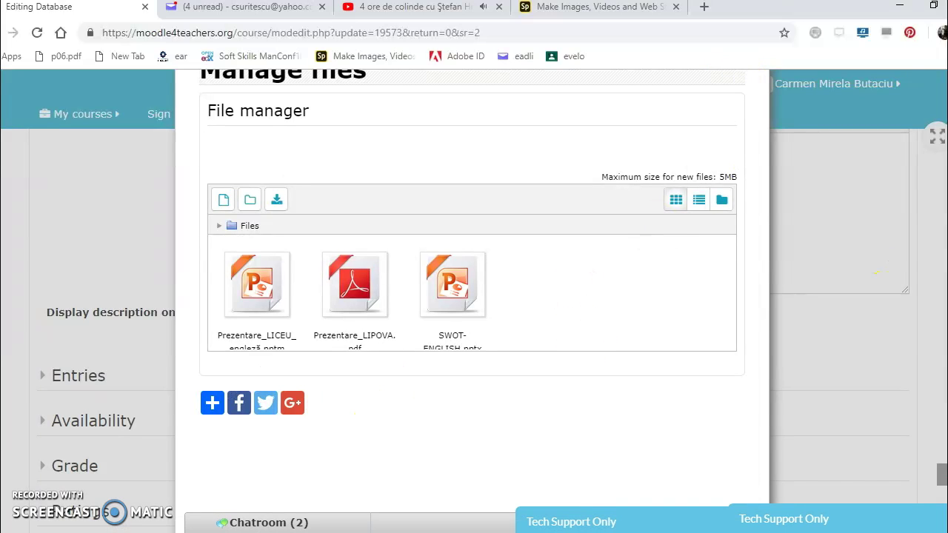
{"action": "scroll", "coordinate": [434, 472], "scroll_direction": "down", "scroll_amount": 2}
{"action": "scroll", "coordinate": [433, 472], "scroll_direction": "down", "scroll_amount": 1}
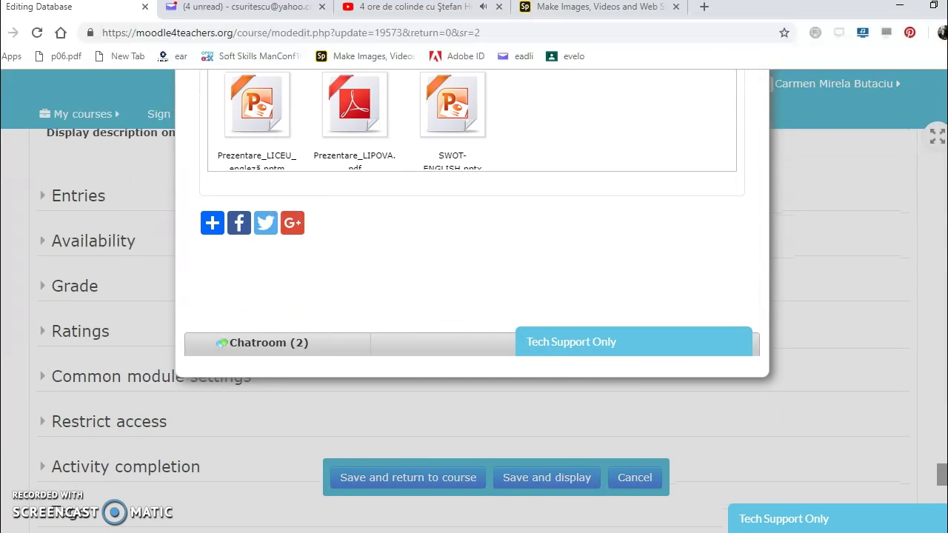
{"action": "left_click", "coordinate": [430, 478]}
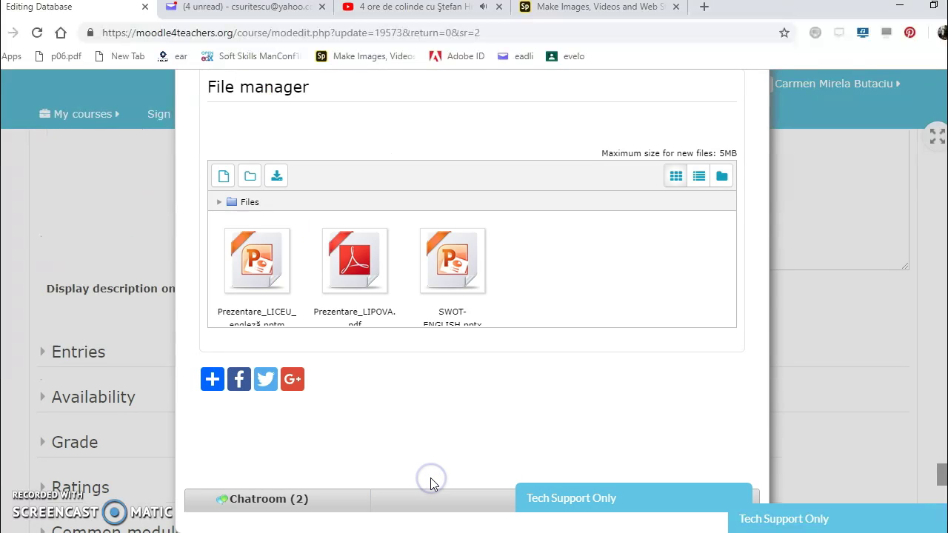
{"action": "left_click", "coordinate": [646, 376]}
{"action": "scroll", "coordinate": [474, 307], "scroll_direction": "down", "scroll_amount": 3}
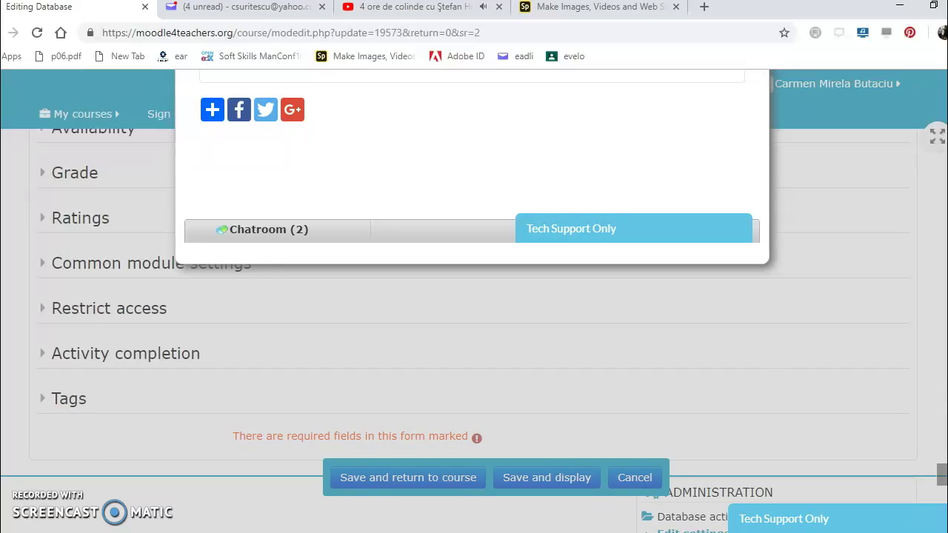
{"action": "scroll", "coordinate": [943, 231], "scroll_direction": "up", "scroll_amount": 5}
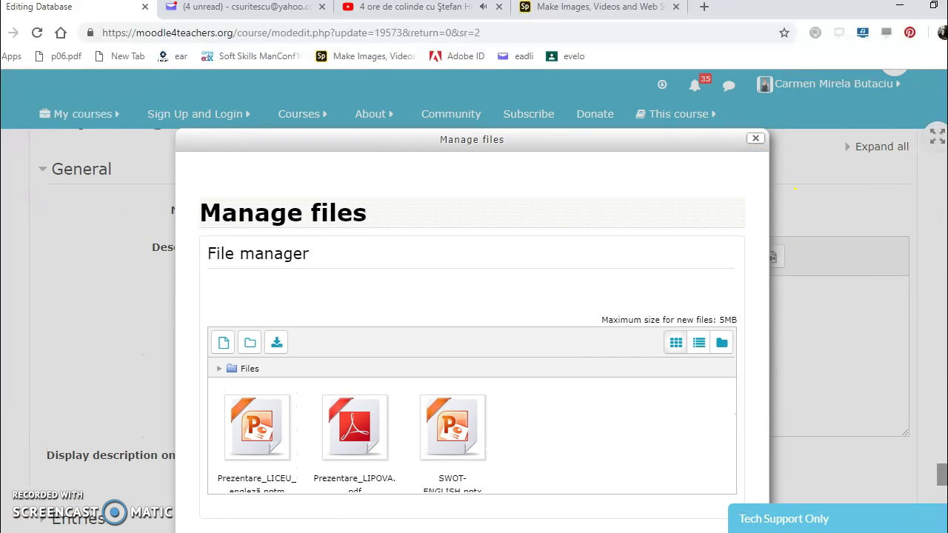
{"action": "scroll", "coordinate": [474, 296], "scroll_direction": "down", "scroll_amount": 3}
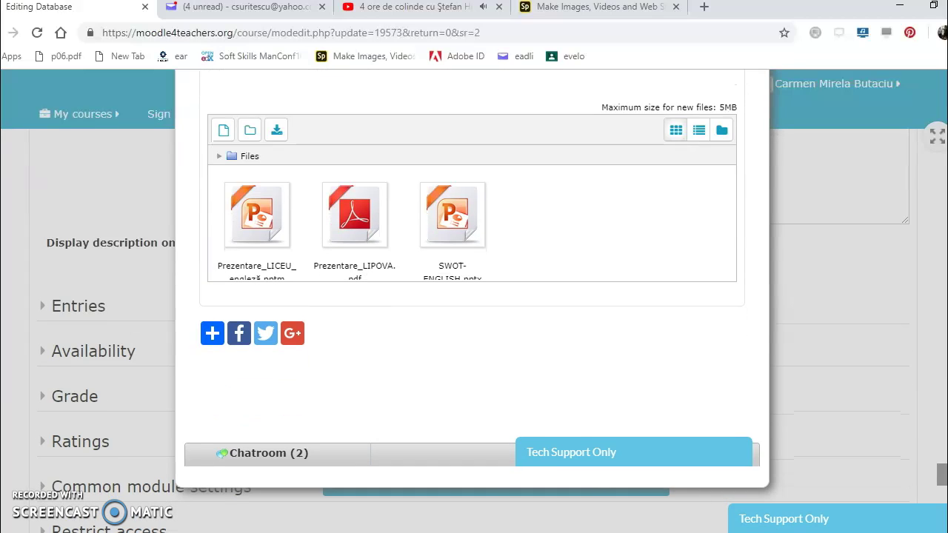
{"action": "scroll", "coordinate": [729, 229], "scroll_direction": "up", "scroll_amount": 3}
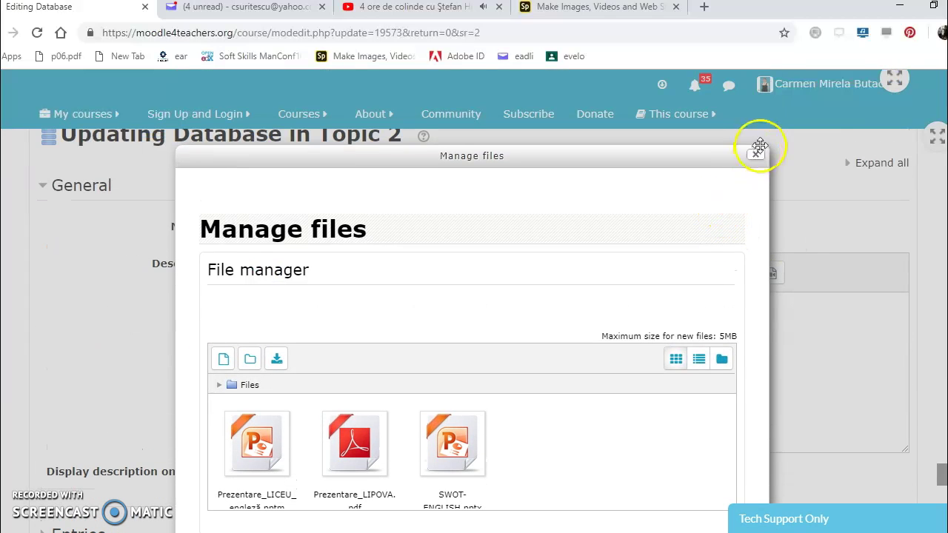
Close the file manager, then try both save buttons but cancel each leave-page prompt
{"action": "left_click", "coordinate": [756, 153]}
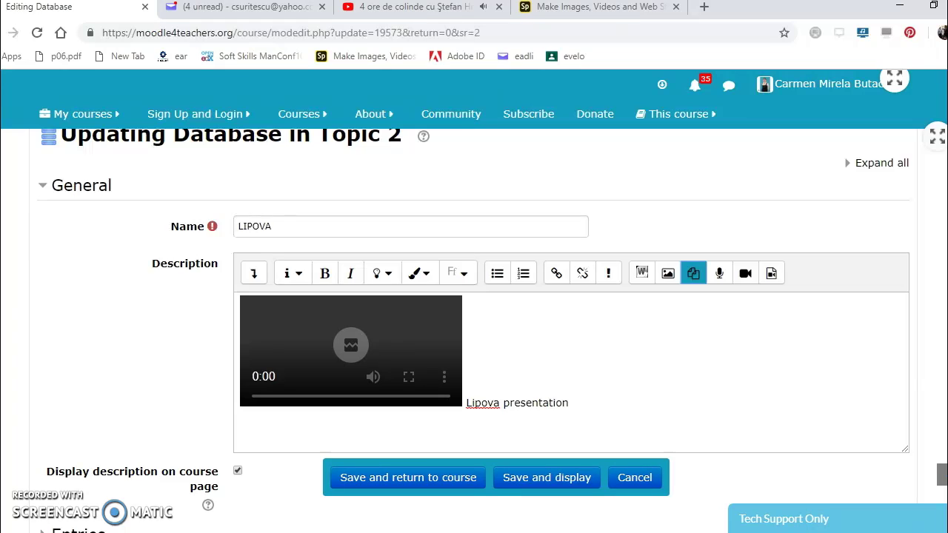
{"action": "scroll", "coordinate": [474, 296], "scroll_direction": "down", "scroll_amount": 2}
{"action": "scroll", "coordinate": [474, 297], "scroll_direction": "down", "scroll_amount": 2}
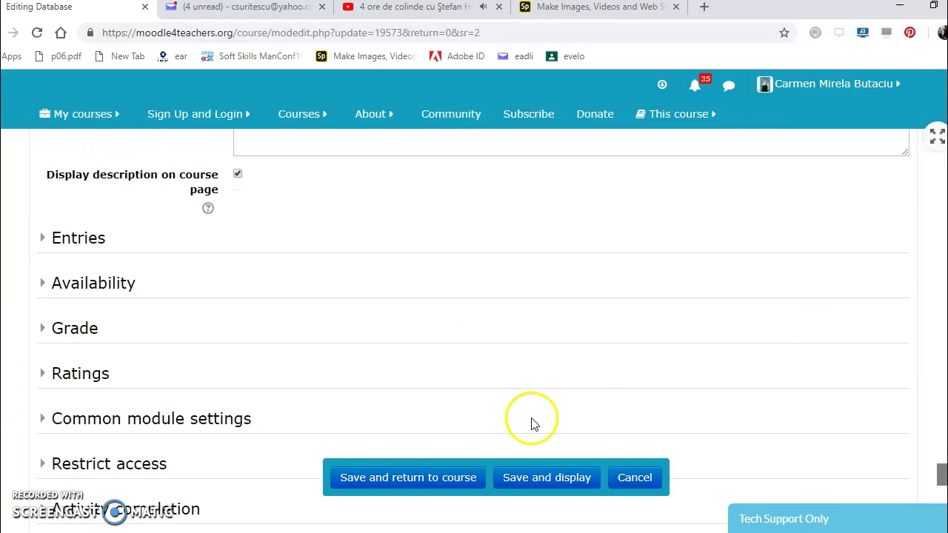
{"action": "left_click", "coordinate": [379, 483]}
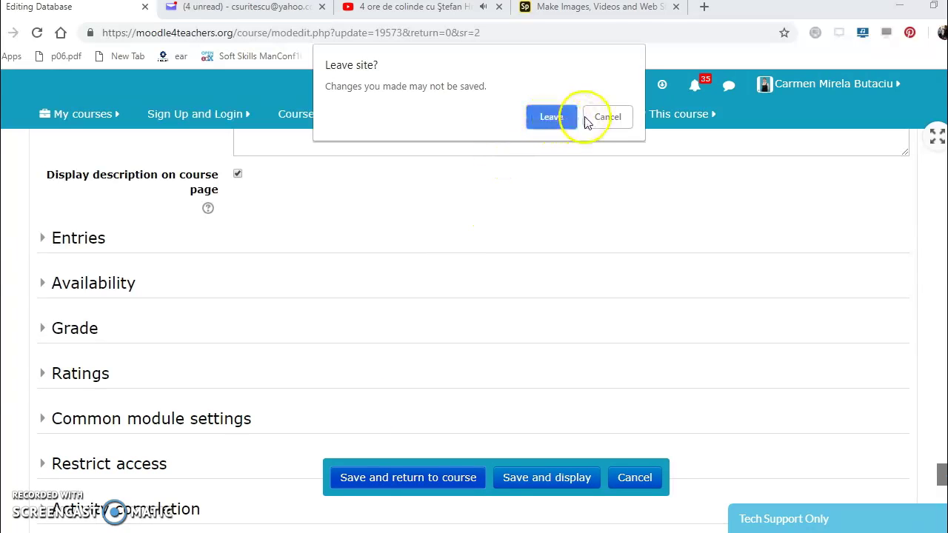
{"action": "left_click", "coordinate": [595, 119]}
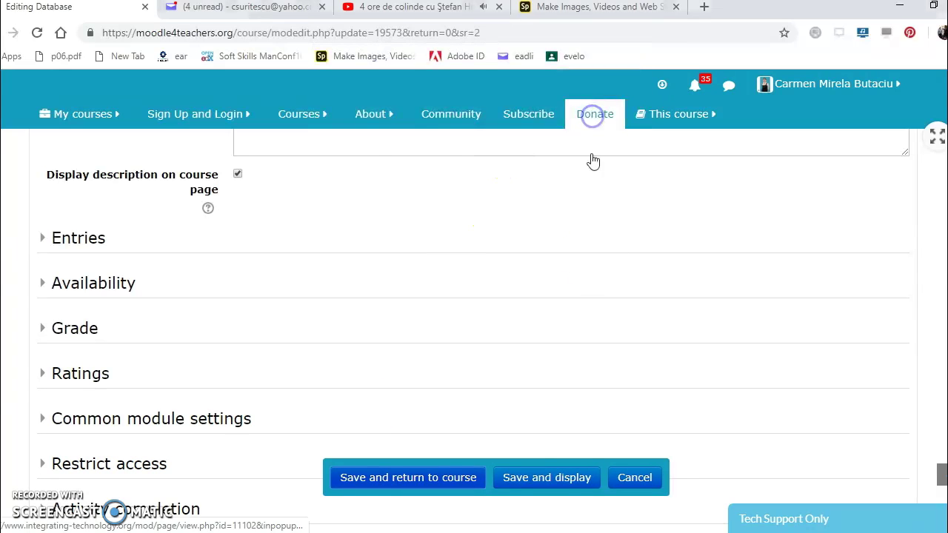
{"action": "left_click", "coordinate": [543, 491]}
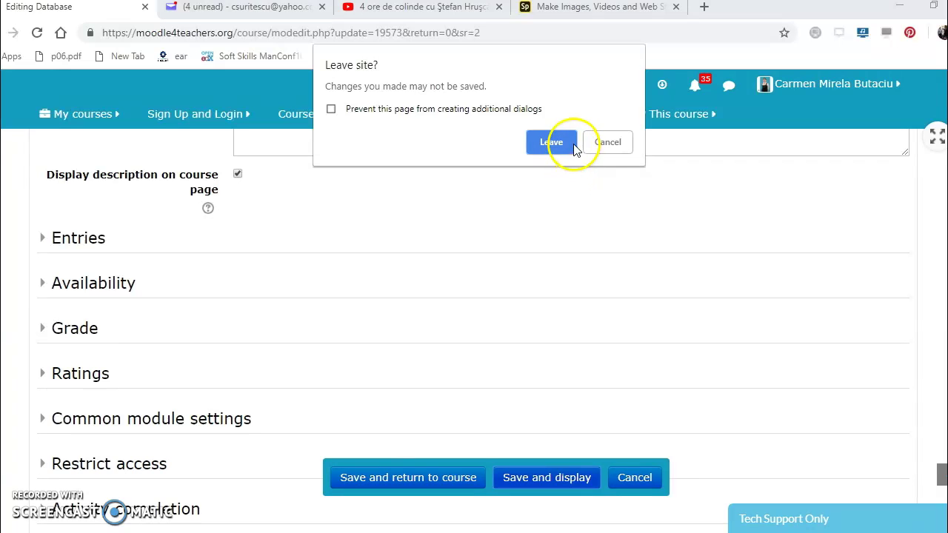
{"action": "left_click", "coordinate": [602, 142]}
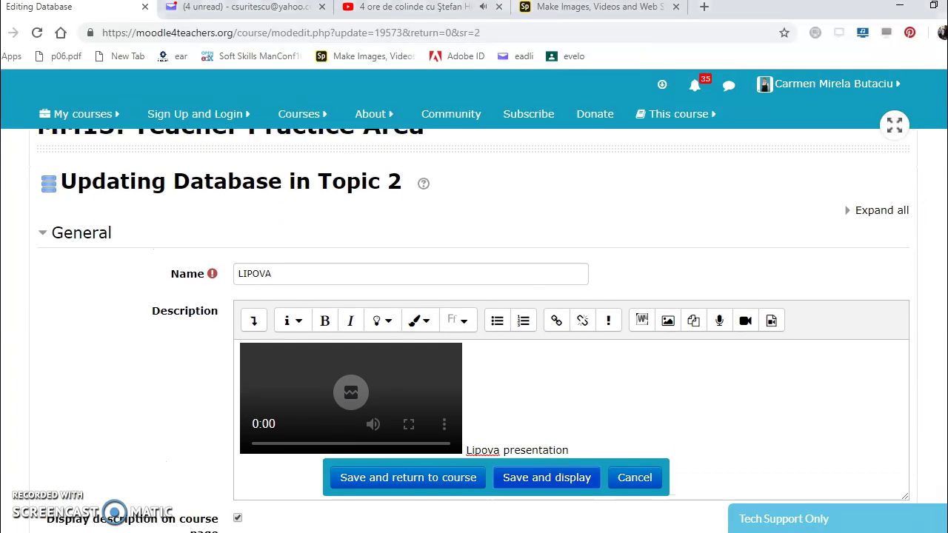
{"action": "scroll", "coordinate": [931, 370], "scroll_direction": "down", "scroll_amount": 15}
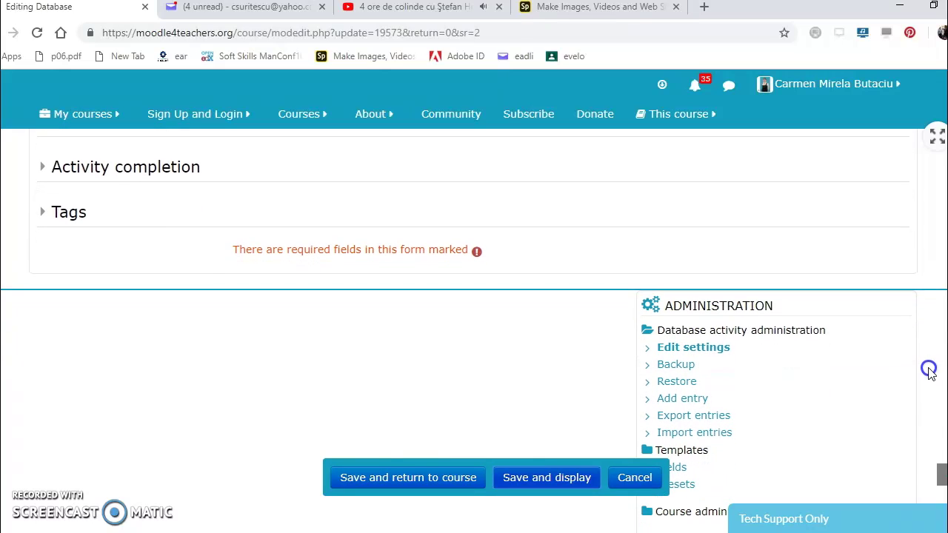
{"action": "scroll", "coordinate": [925, 383], "scroll_direction": "down", "scroll_amount": 3}
{"action": "scroll", "coordinate": [912, 356], "scroll_direction": "up", "scroll_amount": 10}
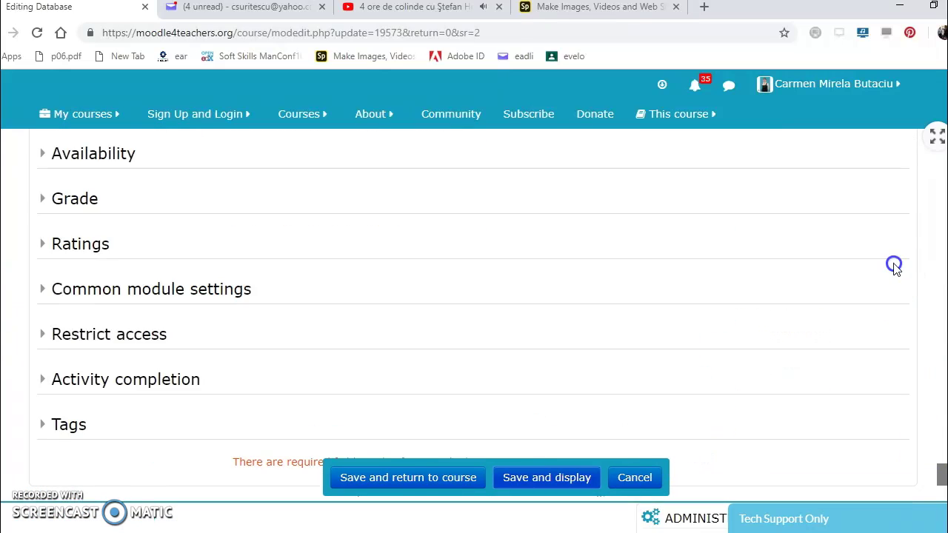
{"action": "scroll", "coordinate": [885, 207], "scroll_direction": "up", "scroll_amount": 6}
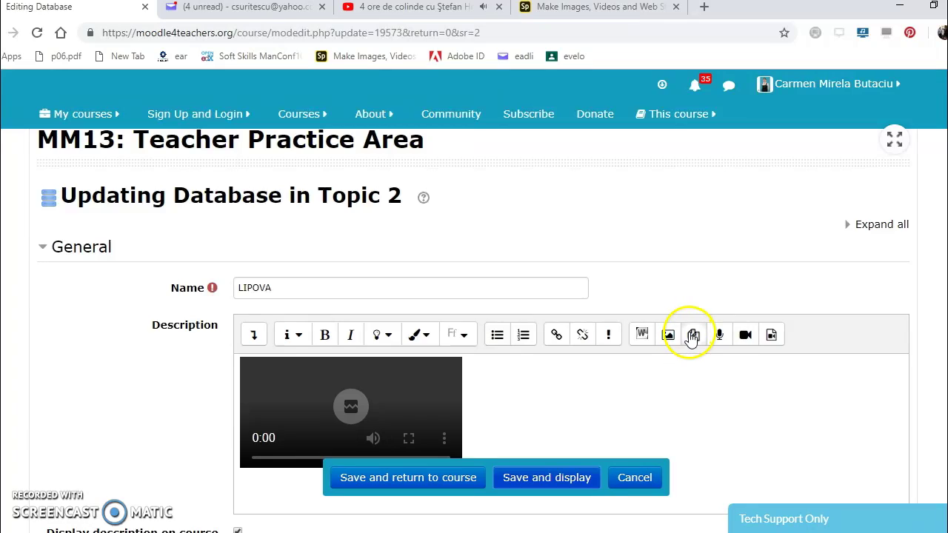
Reopen the description's file manager, tick then untick the unused files, cancel Create folder, and close it
{"action": "left_click", "coordinate": [691, 335]}
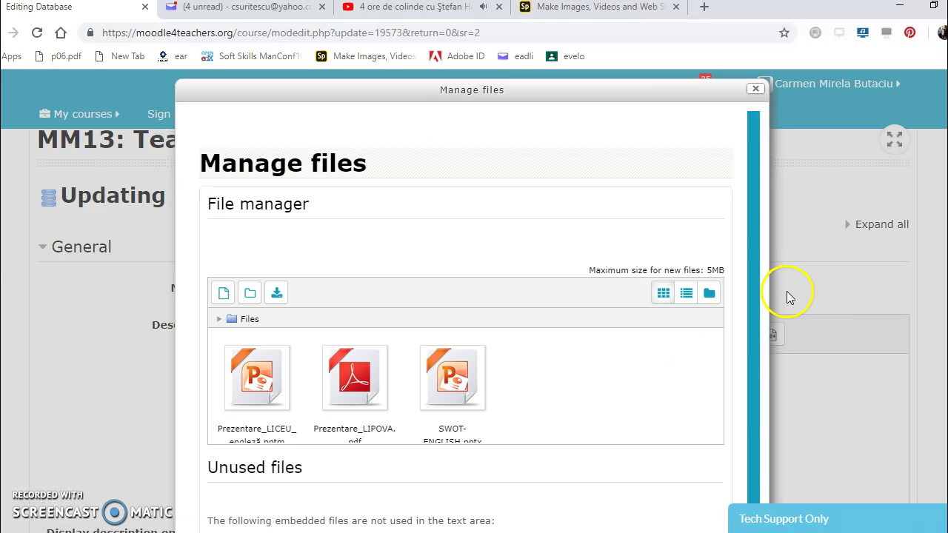
{"action": "left_click_drag", "start_coordinate": [753, 281], "coordinate": [747, 406]}
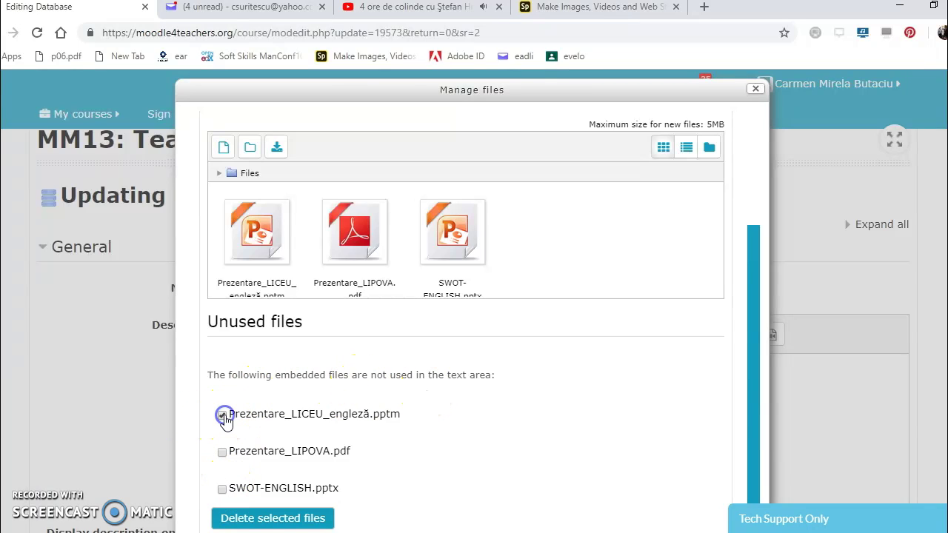
{"action": "left_click", "coordinate": [222, 453]}
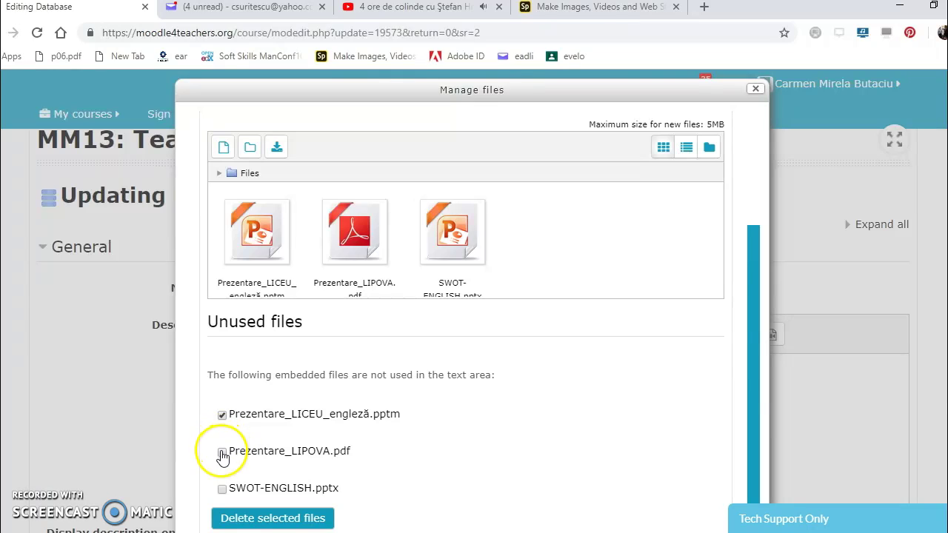
{"action": "left_click", "coordinate": [221, 491]}
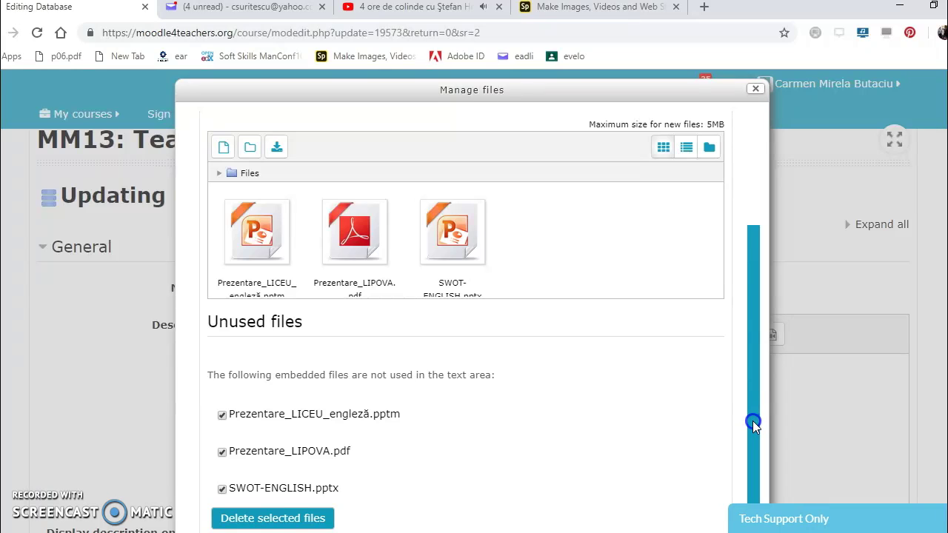
{"action": "left_click", "coordinate": [223, 452]}
{"action": "left_click", "coordinate": [220, 417]}
{"action": "left_click", "coordinate": [251, 147]}
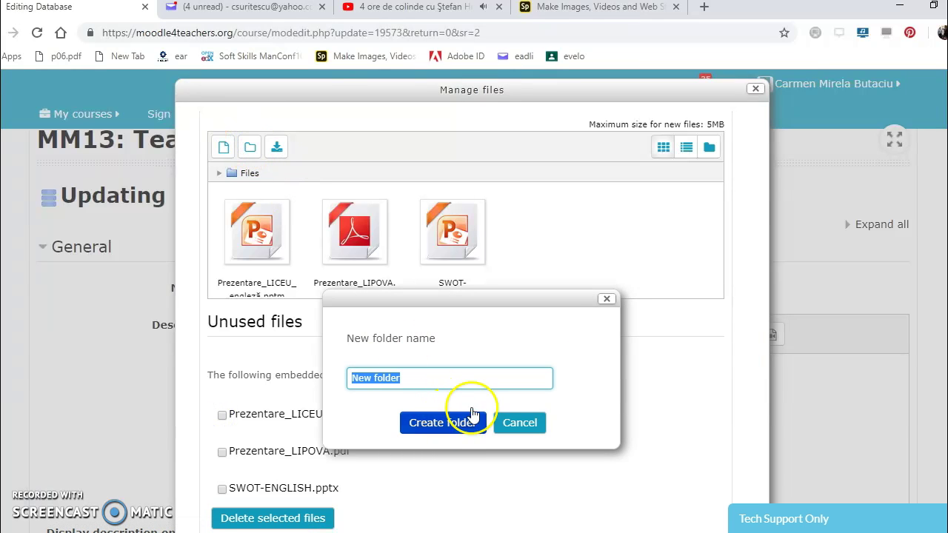
{"action": "left_click", "coordinate": [606, 299]}
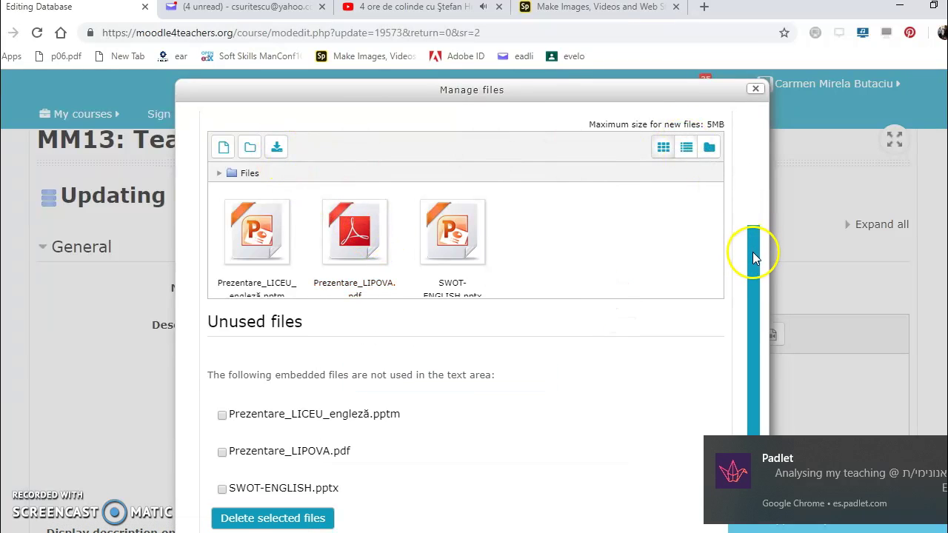
{"action": "left_click_drag", "start_coordinate": [752, 259], "coordinate": [753, 353]}
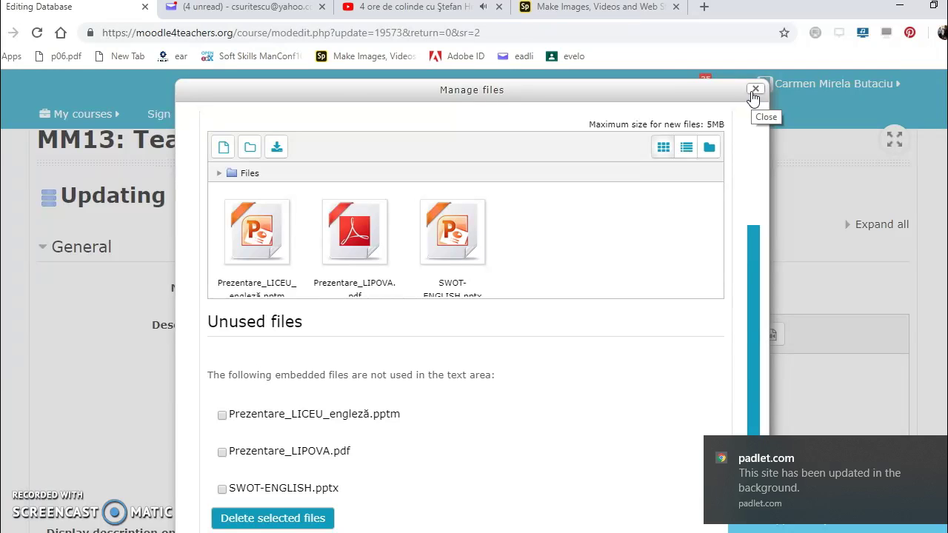
{"action": "left_click", "coordinate": [755, 90]}
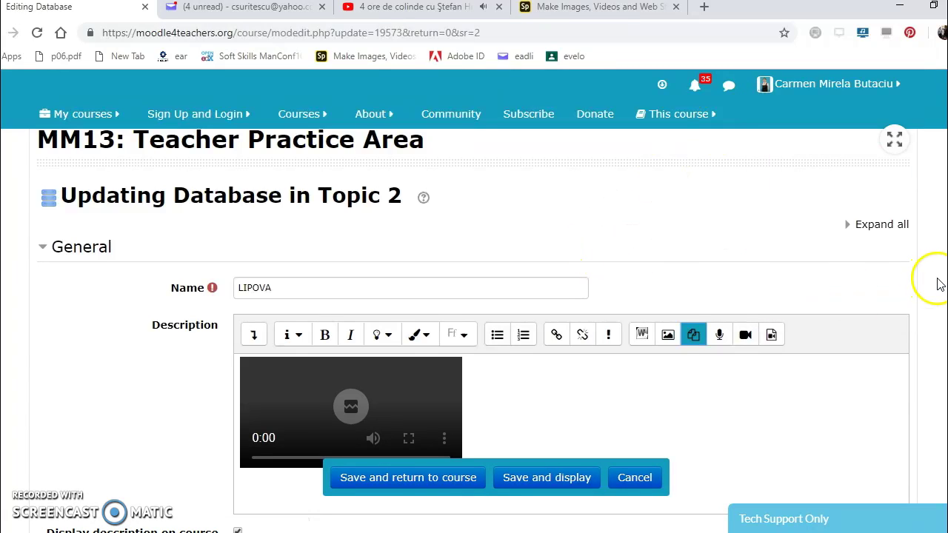
Save LIPOVA and return to Topic 2, then reopen its Edit settings form
{"action": "left_click", "coordinate": [434, 481]}
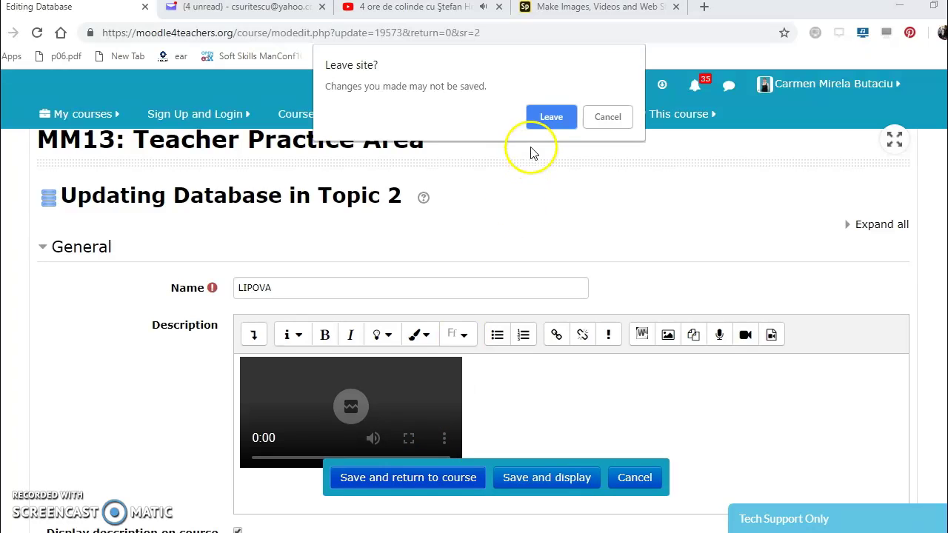
{"action": "left_click", "coordinate": [551, 118]}
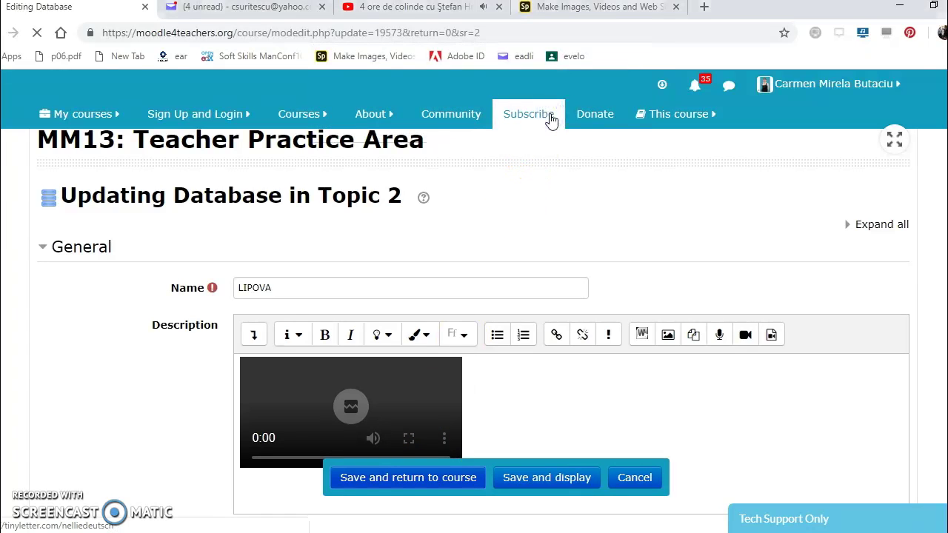
{"action": "left_click", "coordinate": [561, 311]}
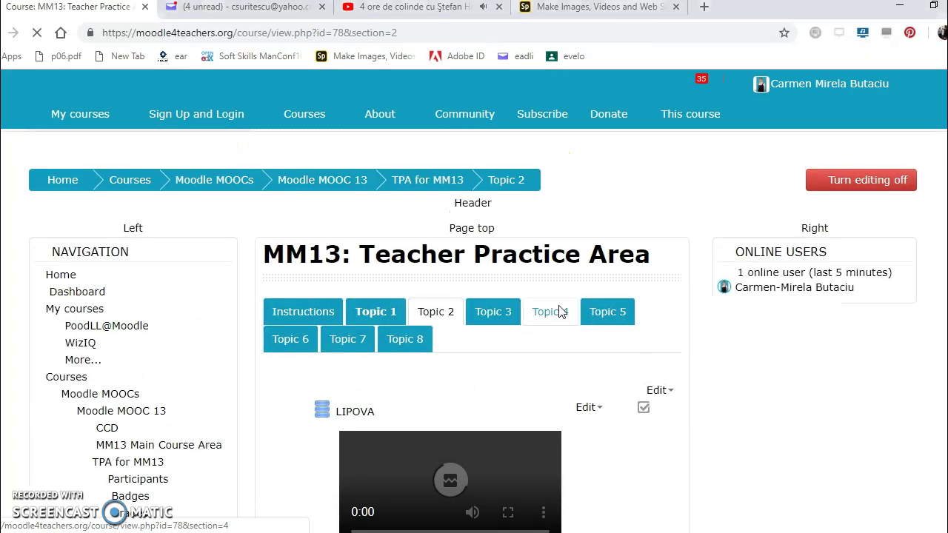
{"action": "scroll", "coordinate": [474, 296], "scroll_direction": "down", "scroll_amount": 2}
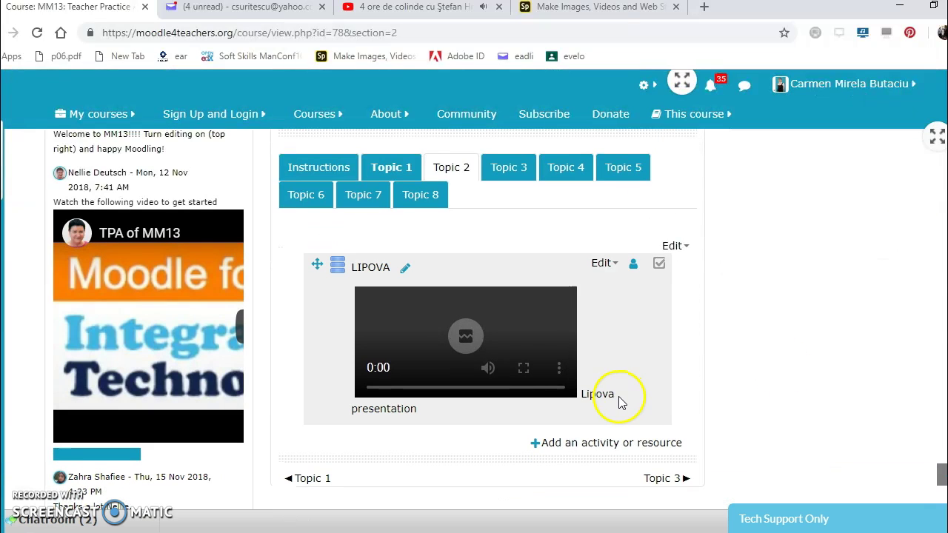
{"action": "left_click", "coordinate": [606, 265]}
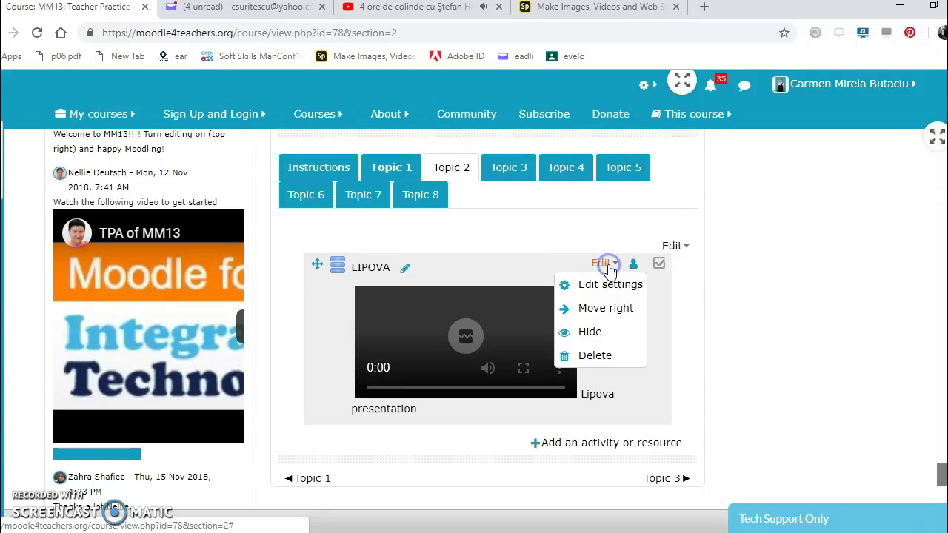
{"action": "left_click", "coordinate": [601, 286]}
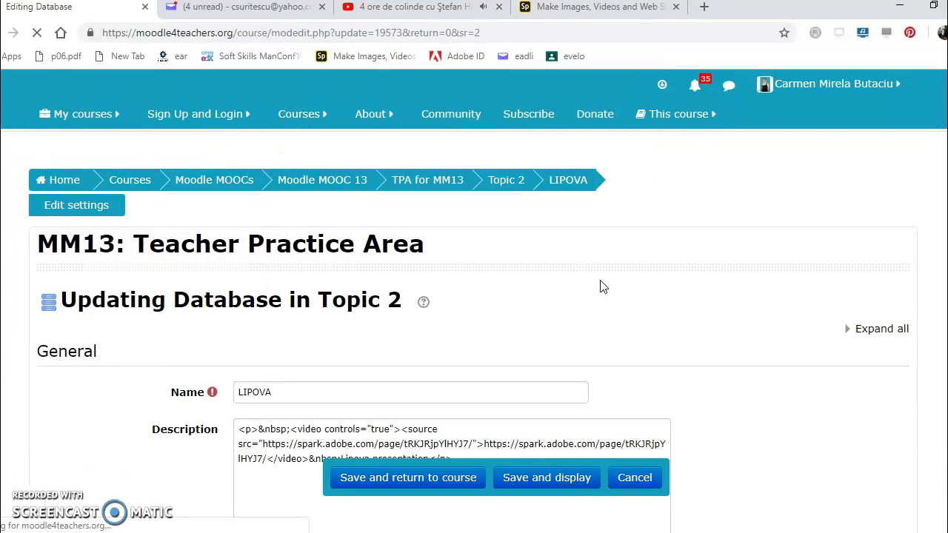
Scroll through the reopened LIPOVA settings form and back up to the video description
{"action": "scroll", "coordinate": [474, 332], "scroll_direction": "down", "scroll_amount": 2}
{"action": "scroll", "coordinate": [474, 331], "scroll_direction": "down", "scroll_amount": 1}
{"action": "scroll", "coordinate": [474, 331], "scroll_direction": "down", "scroll_amount": 2}
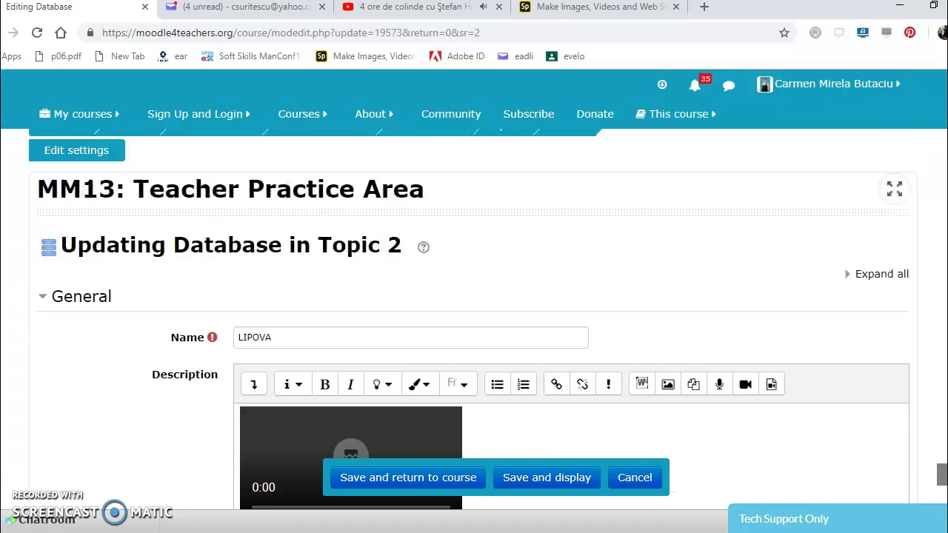
{"action": "scroll", "coordinate": [474, 331], "scroll_direction": "down", "scroll_amount": 1}
{"action": "scroll", "coordinate": [475, 331], "scroll_direction": "down", "scroll_amount": 1}
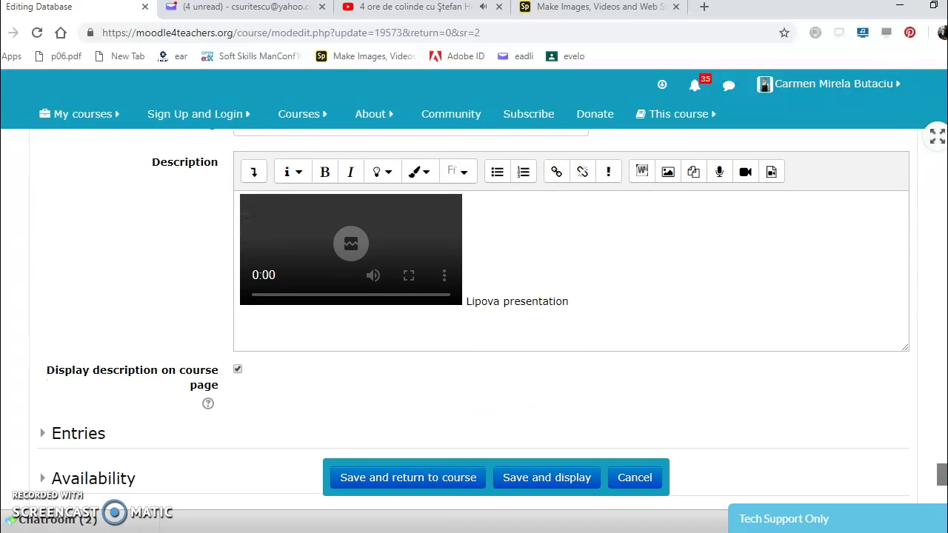
{"action": "scroll", "coordinate": [474, 331], "scroll_direction": "down", "scroll_amount": 1}
{"action": "scroll", "coordinate": [474, 331], "scroll_direction": "down", "scroll_amount": 5}
{"action": "scroll", "coordinate": [474, 331], "scroll_direction": "down", "scroll_amount": 2}
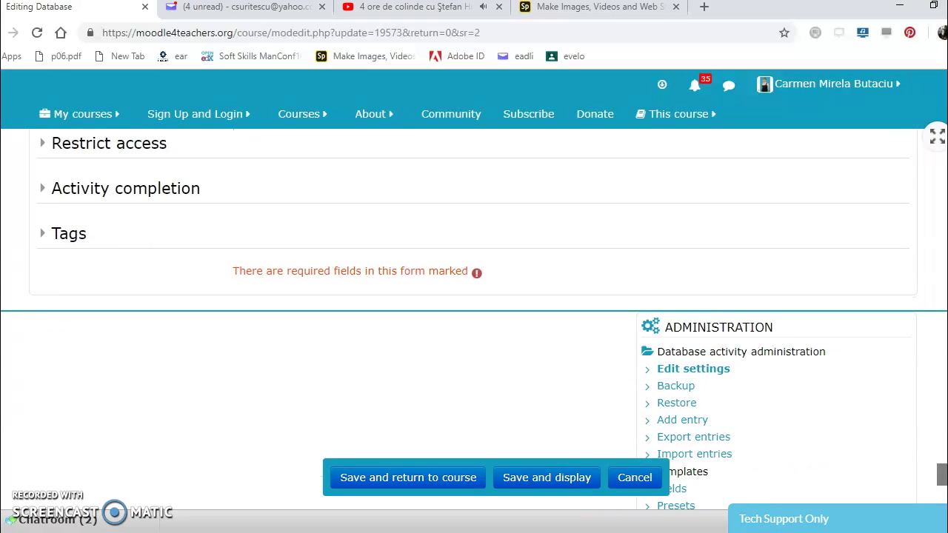
{"action": "scroll", "coordinate": [633, 333], "scroll_direction": "up", "scroll_amount": 2}
{"action": "scroll", "coordinate": [633, 333], "scroll_direction": "up", "scroll_amount": 5}
{"action": "scroll", "coordinate": [633, 333], "scroll_direction": "up", "scroll_amount": 1}
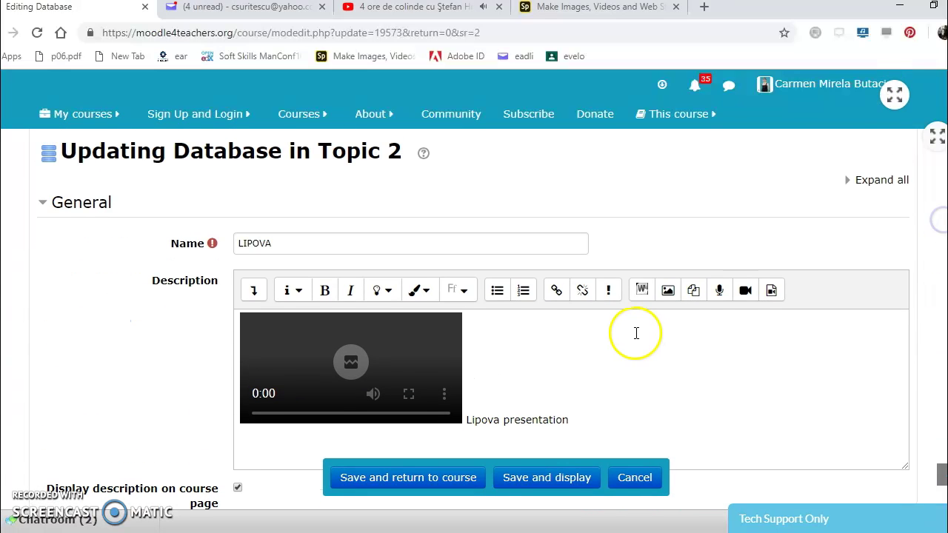
Try uploading Prezentare_LICEU_engleză.docx to the description and dismiss the over-5MB error
{"action": "left_click", "coordinate": [645, 295]}
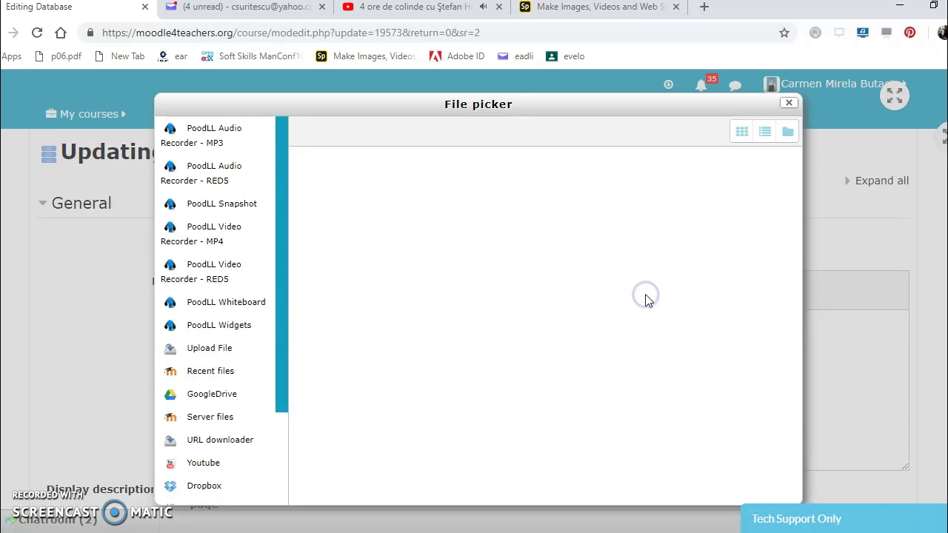
{"action": "left_click", "coordinate": [515, 213]}
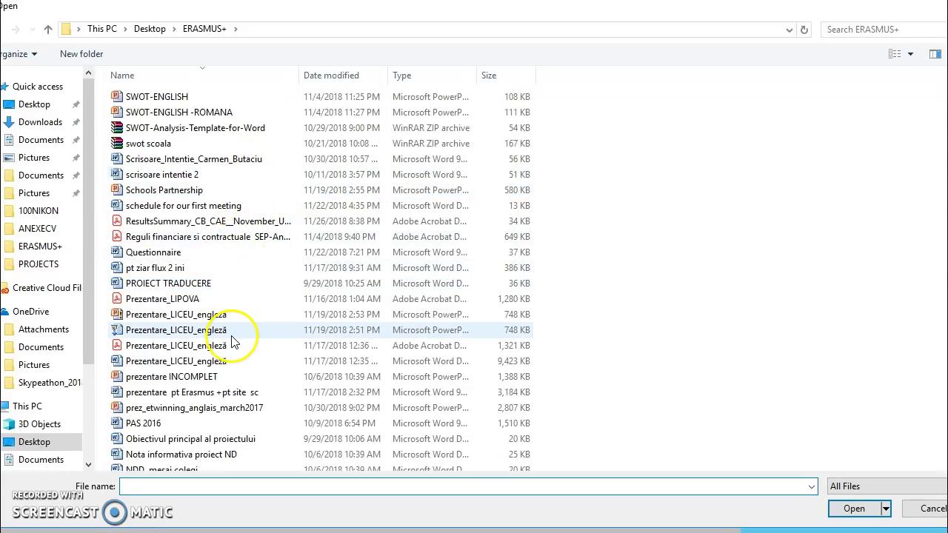
{"action": "left_click", "coordinate": [237, 360]}
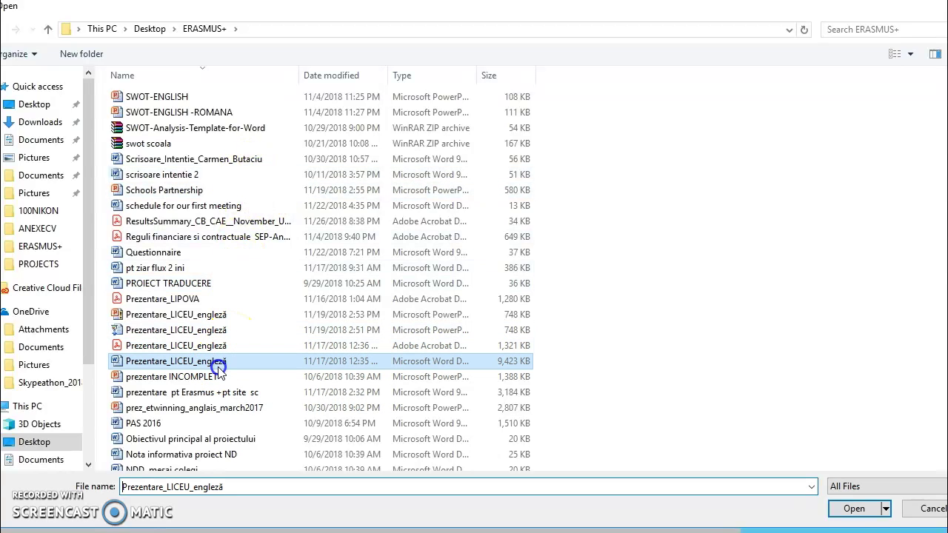
{"action": "left_click", "coordinate": [860, 509]}
{"action": "left_click", "coordinate": [570, 404]}
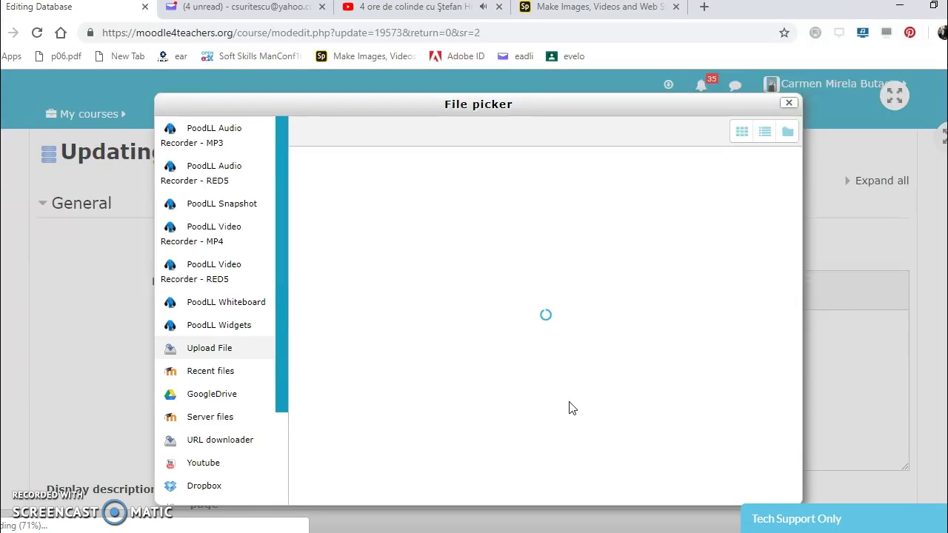
{"action": "left_click", "coordinate": [569, 402]}
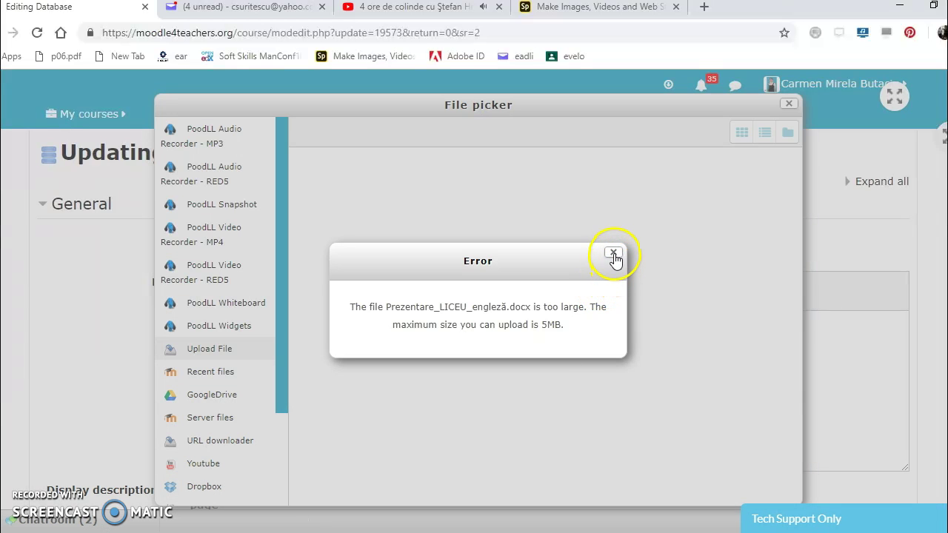
{"action": "left_click", "coordinate": [614, 255]}
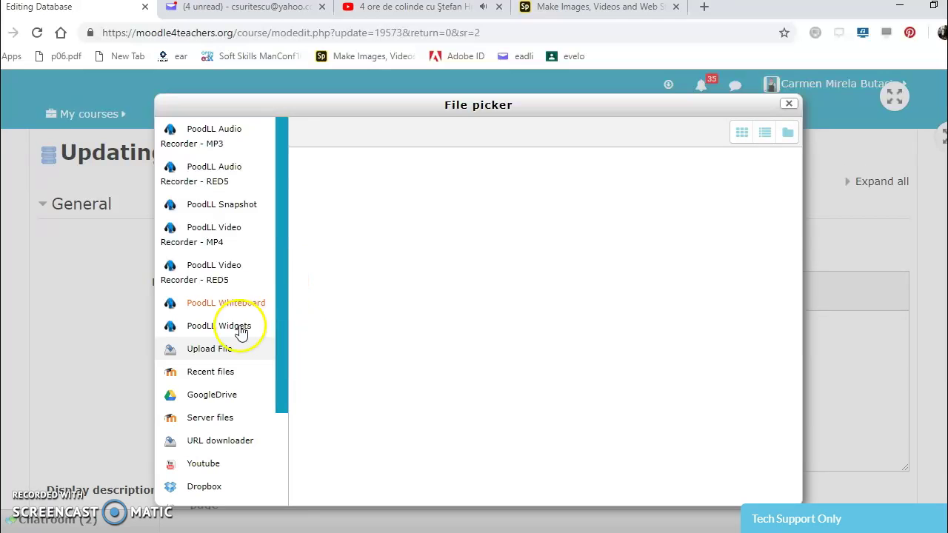
Reopen the upload form and browse again, trying the Prezentare and Erasmus presentation files
{"action": "left_click", "coordinate": [222, 352]}
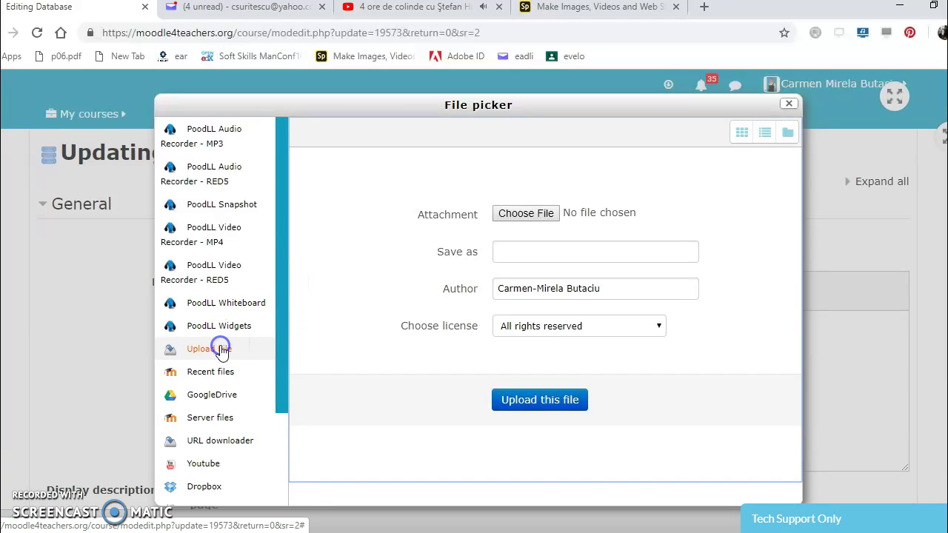
{"action": "left_click", "coordinate": [507, 214]}
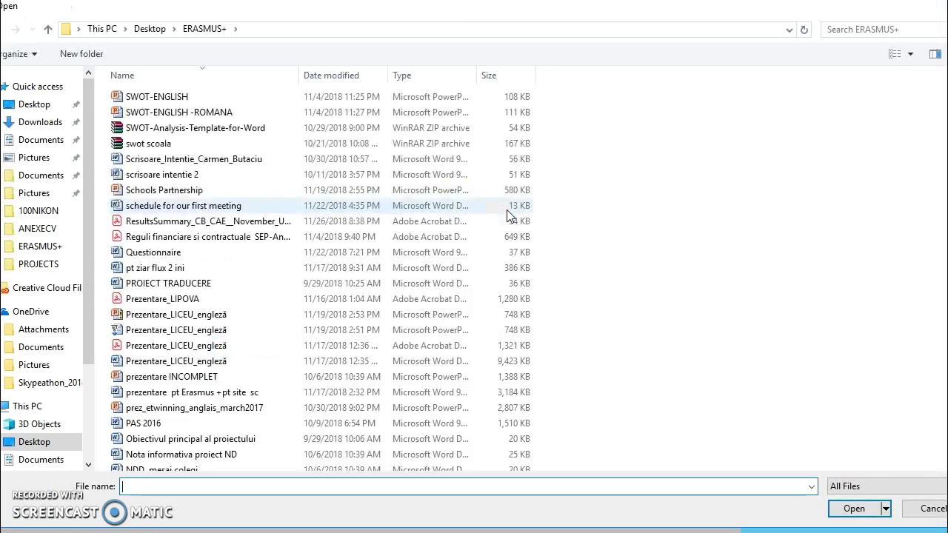
{"action": "left_click", "coordinate": [289, 359]}
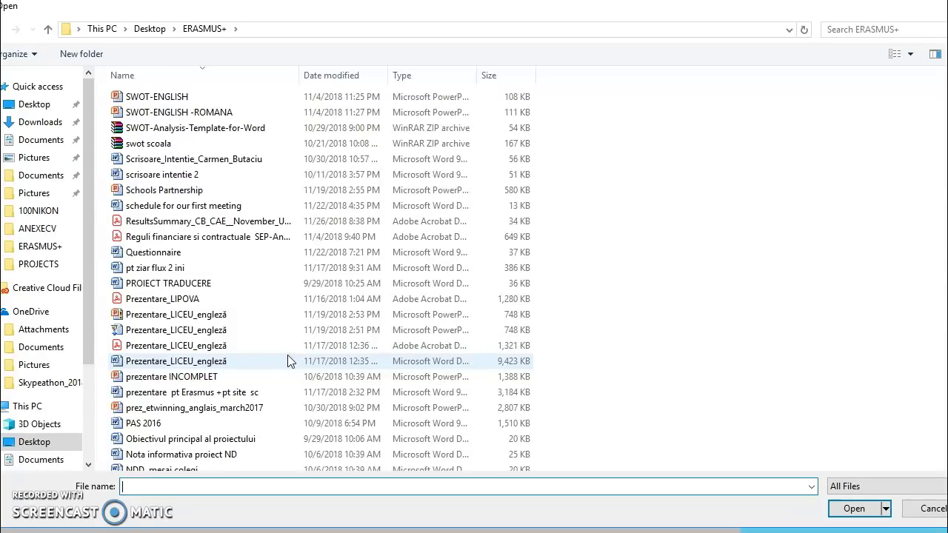
{"action": "left_click", "coordinate": [282, 392]}
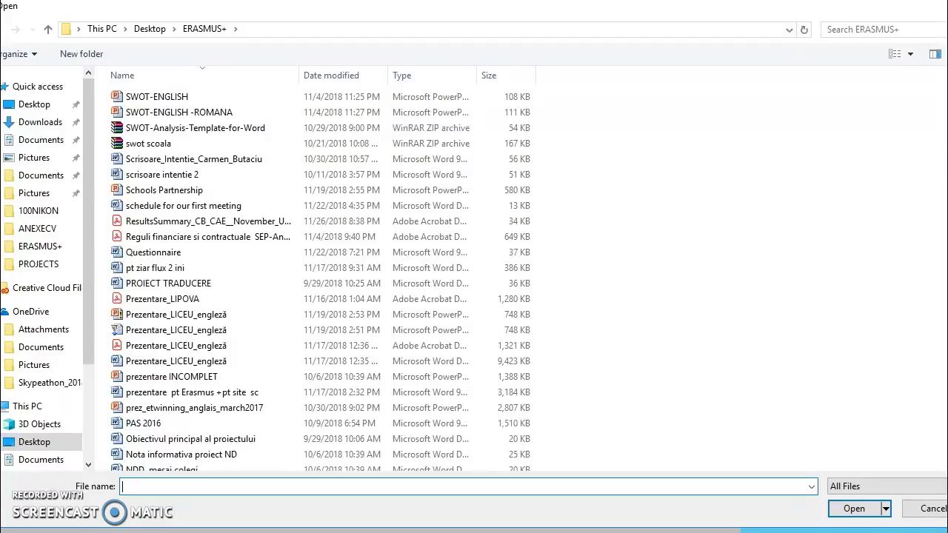
Select EXPECTATIONS.docx from the ERASMUS+ folder and upload it
{"action": "scroll", "coordinate": [823, 192], "scroll_direction": "down", "scroll_amount": 1}
{"action": "scroll", "coordinate": [822, 193], "scroll_direction": "down", "scroll_amount": 1}
{"action": "scroll", "coordinate": [822, 193], "scroll_direction": "down", "scroll_amount": 1}
{"action": "scroll", "coordinate": [822, 193], "scroll_direction": "down", "scroll_amount": 1}
{"action": "scroll", "coordinate": [822, 193], "scroll_direction": "down", "scroll_amount": 1}
{"action": "scroll", "coordinate": [822, 193], "scroll_direction": "down", "scroll_amount": 1}
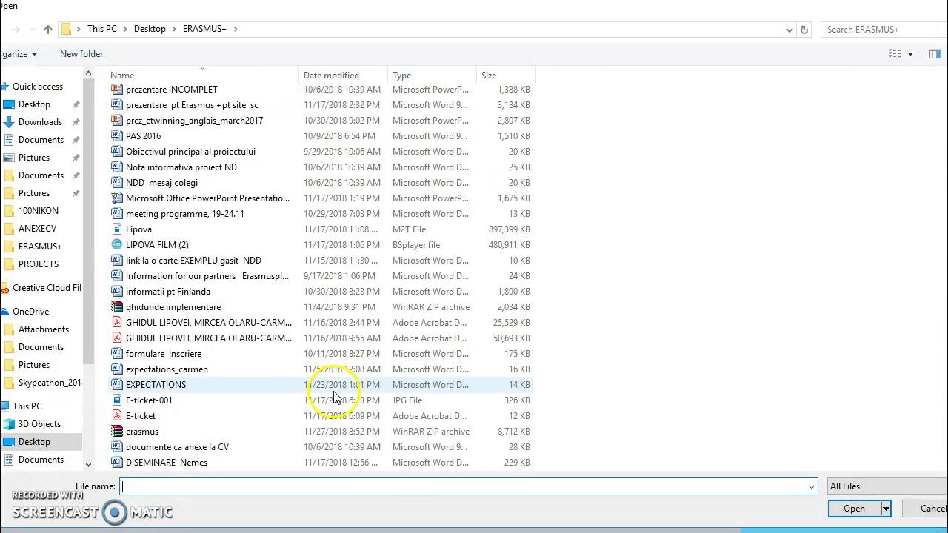
{"action": "left_click", "coordinate": [335, 387]}
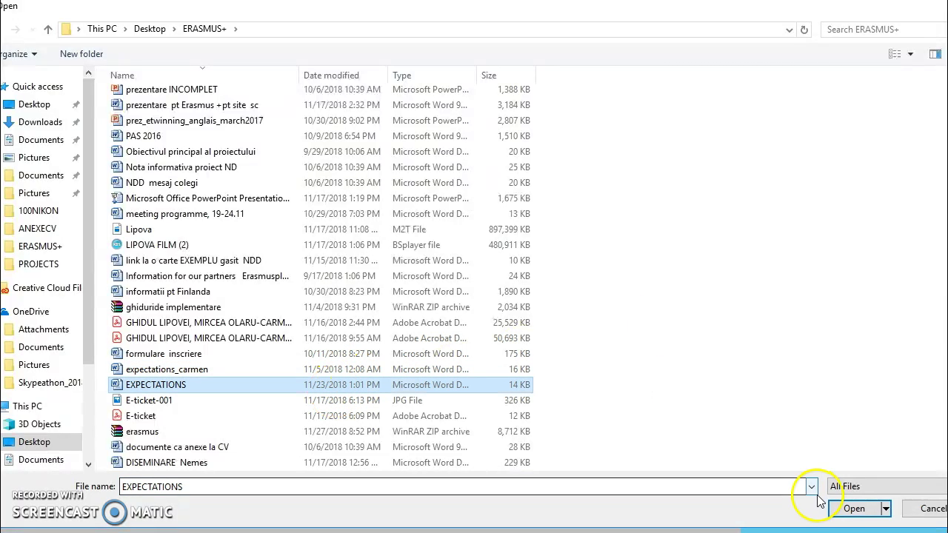
{"action": "left_click", "coordinate": [848, 509]}
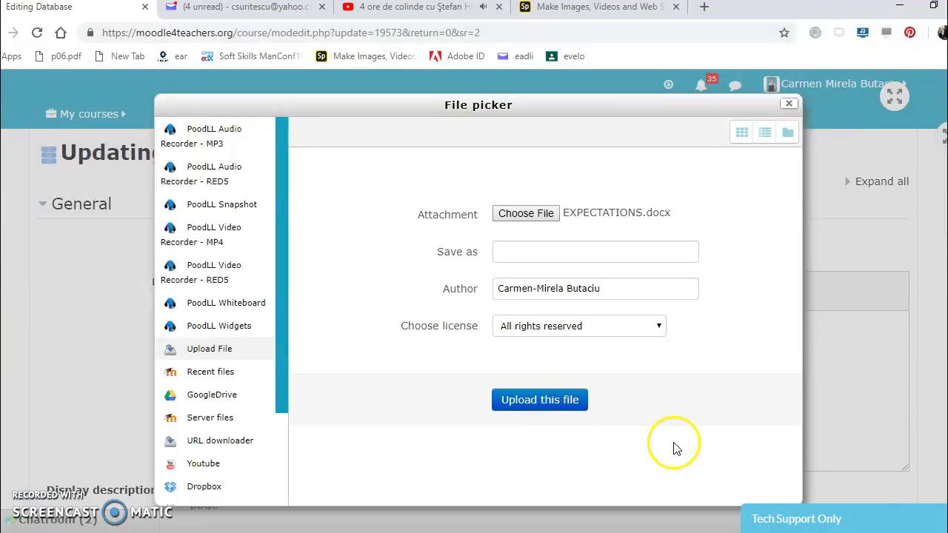
{"action": "left_click", "coordinate": [563, 400]}
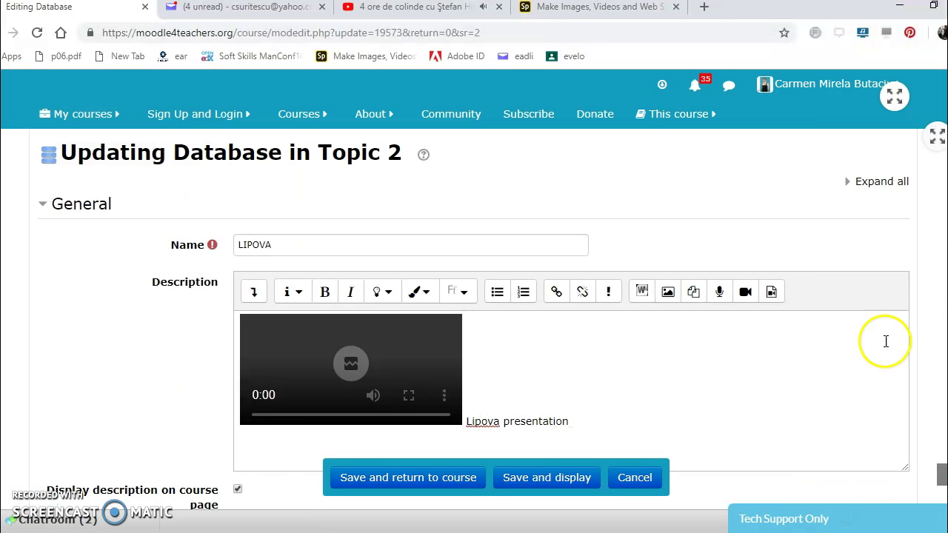
Save the LIPOVA activity and return to the Topic 2 course page
{"action": "scroll", "coordinate": [474, 334], "scroll_direction": "down", "scroll_amount": 3}
{"action": "scroll", "coordinate": [474, 334], "scroll_direction": "down", "scroll_amount": 1}
{"action": "scroll", "coordinate": [474, 334], "scroll_direction": "up", "scroll_amount": 5}
{"action": "scroll", "coordinate": [474, 334], "scroll_direction": "up", "scroll_amount": 1}
{"action": "scroll", "coordinate": [471, 308], "scroll_direction": "up", "scroll_amount": 1}
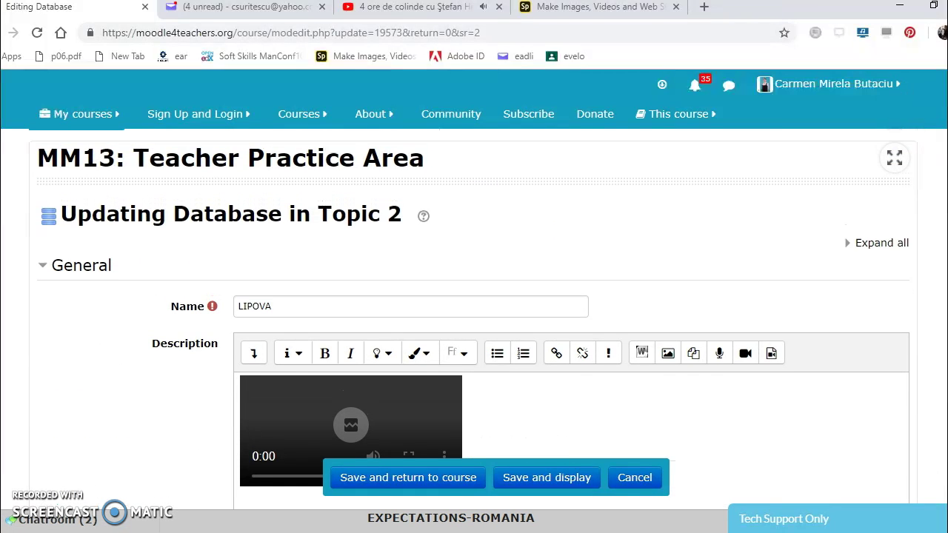
{"action": "scroll", "coordinate": [423, 489], "scroll_direction": "down", "scroll_amount": 3}
{"action": "left_click", "coordinate": [420, 492]}
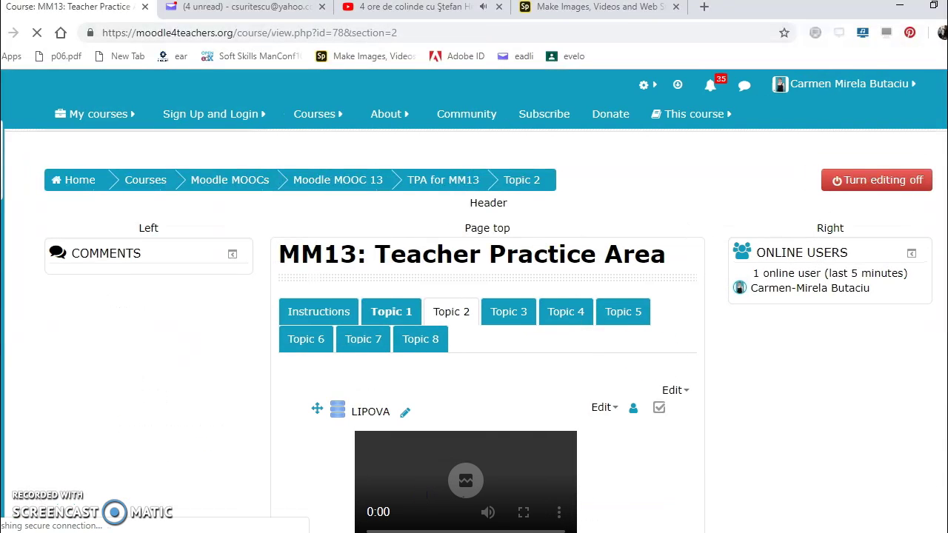
Open the 'Add an activity or resource' list and close it without adding anything
{"action": "scroll", "coordinate": [474, 333], "scroll_direction": "down", "scroll_amount": 3}
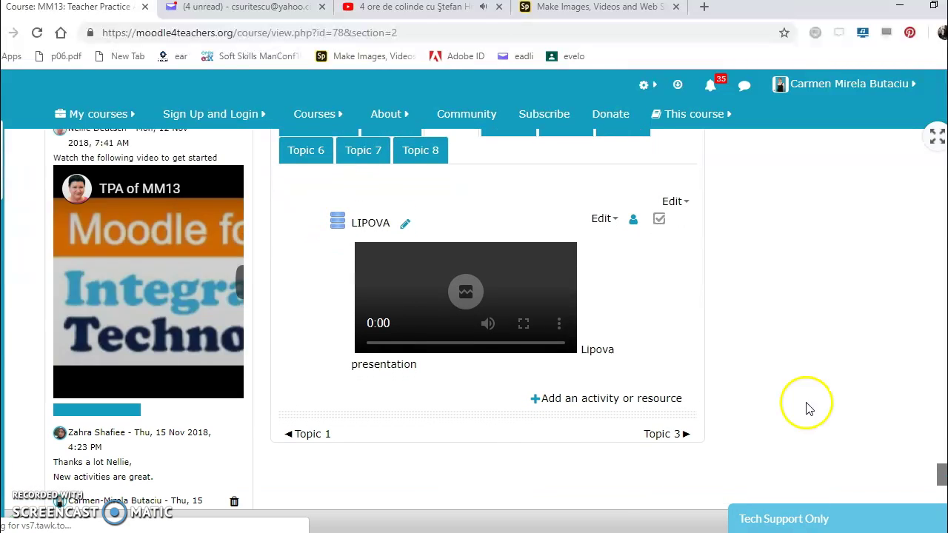
{"action": "left_click", "coordinate": [586, 401]}
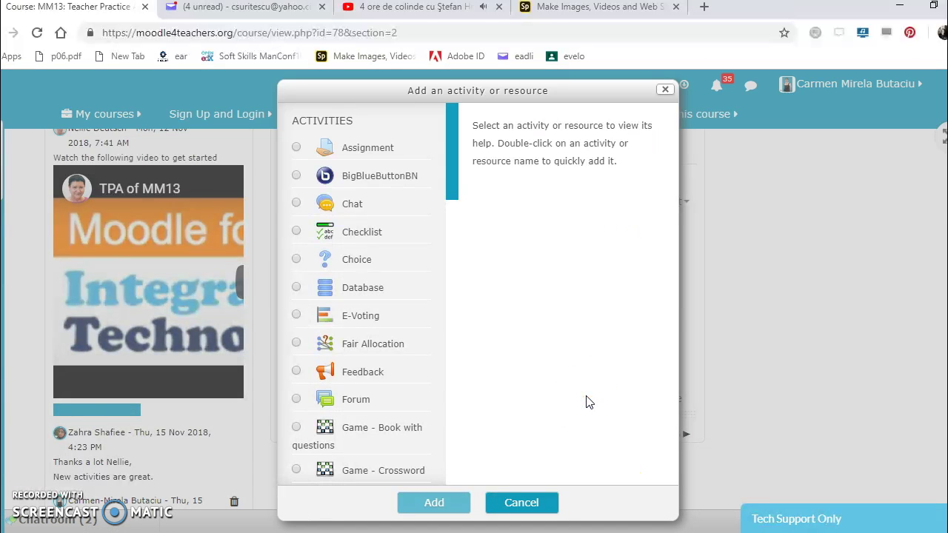
{"action": "left_click", "coordinate": [665, 90]}
Reopen LIPOVA's Edit settings and scroll to its description editor with the video
{"action": "left_click", "coordinate": [601, 219]}
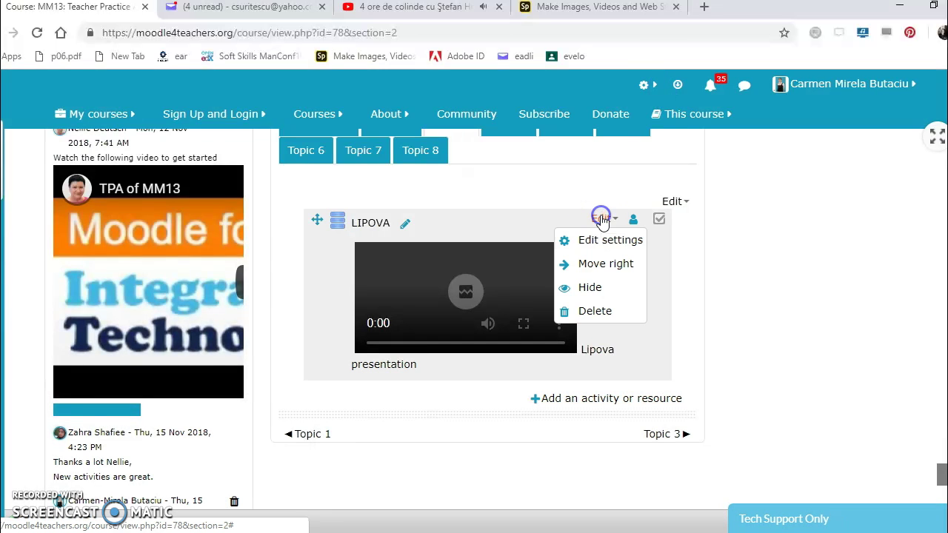
{"action": "left_click", "coordinate": [591, 240]}
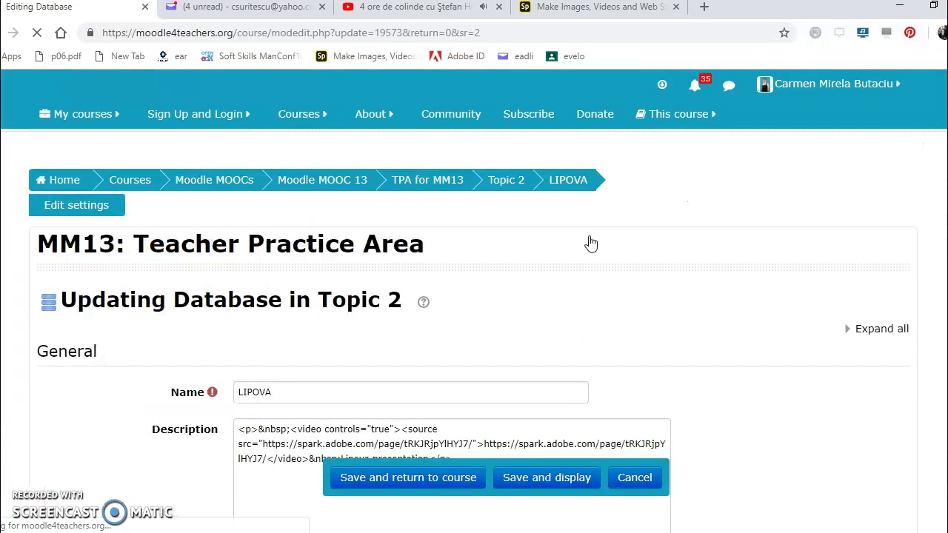
{"action": "scroll", "coordinate": [475, 326], "scroll_direction": "down", "scroll_amount": 2}
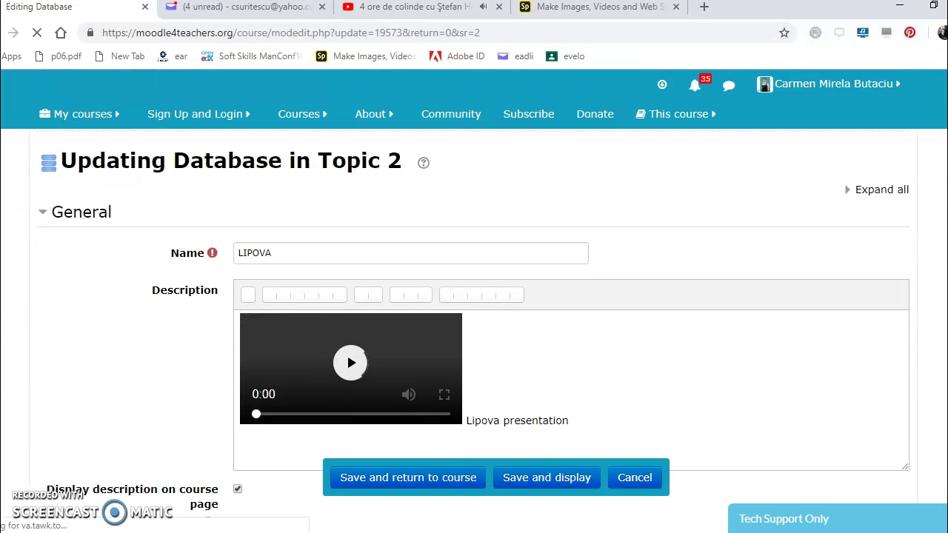
{"action": "scroll", "coordinate": [474, 326], "scroll_direction": "down", "scroll_amount": 2}
{"action": "scroll", "coordinate": [474, 326], "scroll_direction": "down", "scroll_amount": 1}
{"action": "scroll", "coordinate": [474, 326], "scroll_direction": "down", "scroll_amount": 1}
{"action": "scroll", "coordinate": [474, 326], "scroll_direction": "down", "scroll_amount": 1}
{"action": "scroll", "coordinate": [474, 326], "scroll_direction": "up", "scroll_amount": 3}
{"action": "scroll", "coordinate": [474, 319], "scroll_direction": "up", "scroll_amount": 2}
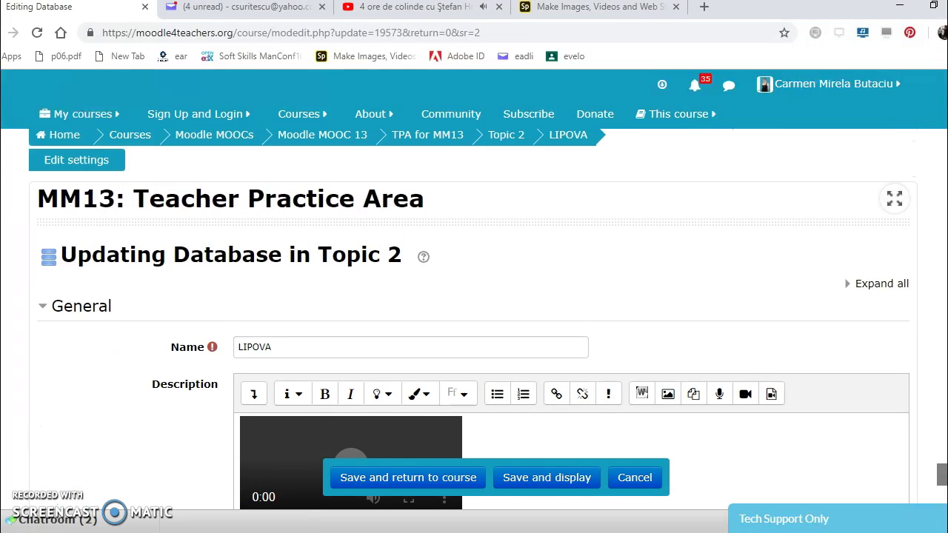
{"action": "scroll", "coordinate": [696, 244], "scroll_direction": "down", "scroll_amount": 3}
{"action": "scroll", "coordinate": [696, 245], "scroll_direction": "up", "scroll_amount": 1}
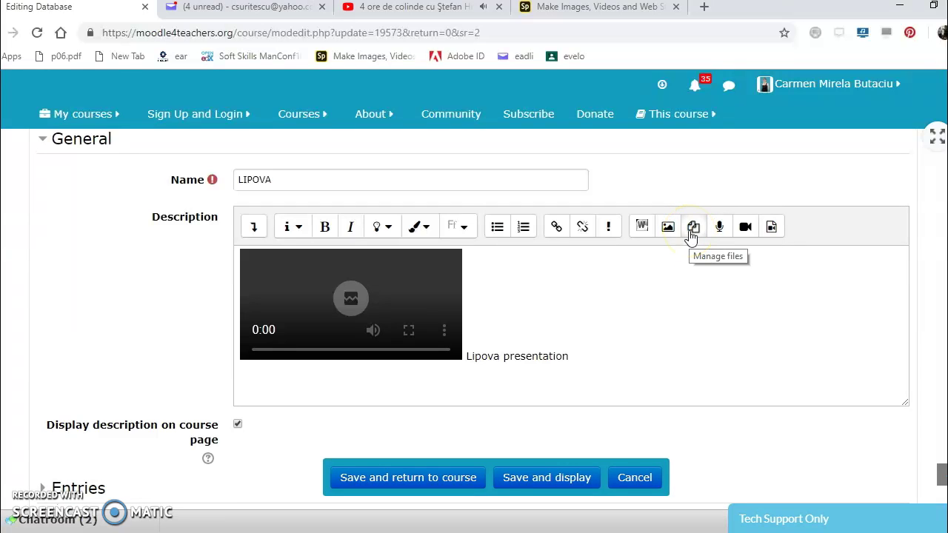
Try inserting photo DSCN1112 from 100NIKON into the description; dismiss the over-5MB error
{"action": "left_click", "coordinate": [668, 228]}
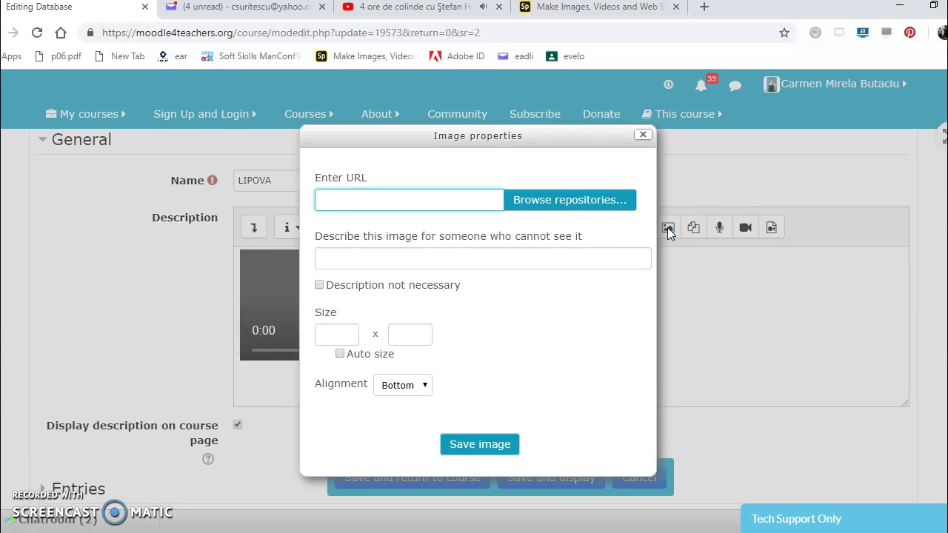
{"action": "left_click", "coordinate": [538, 206]}
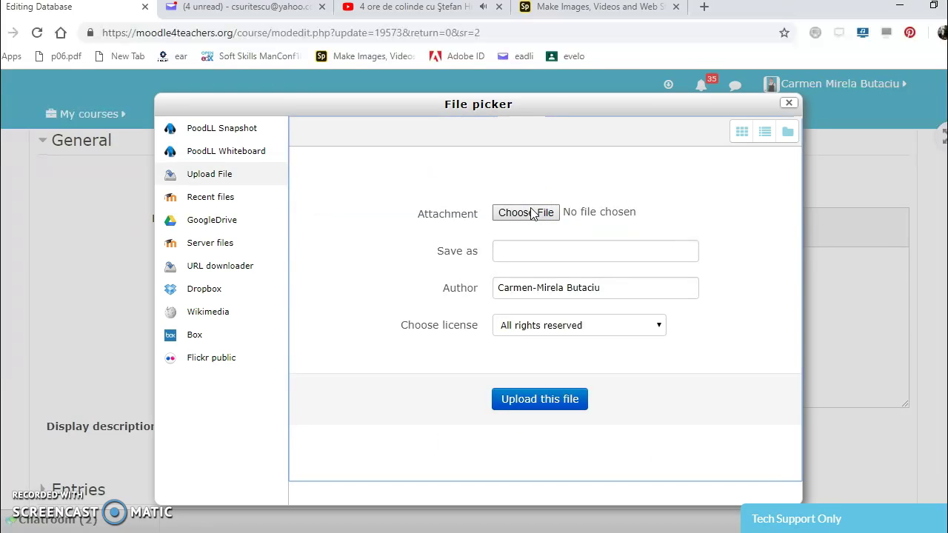
{"action": "left_click", "coordinate": [531, 213]}
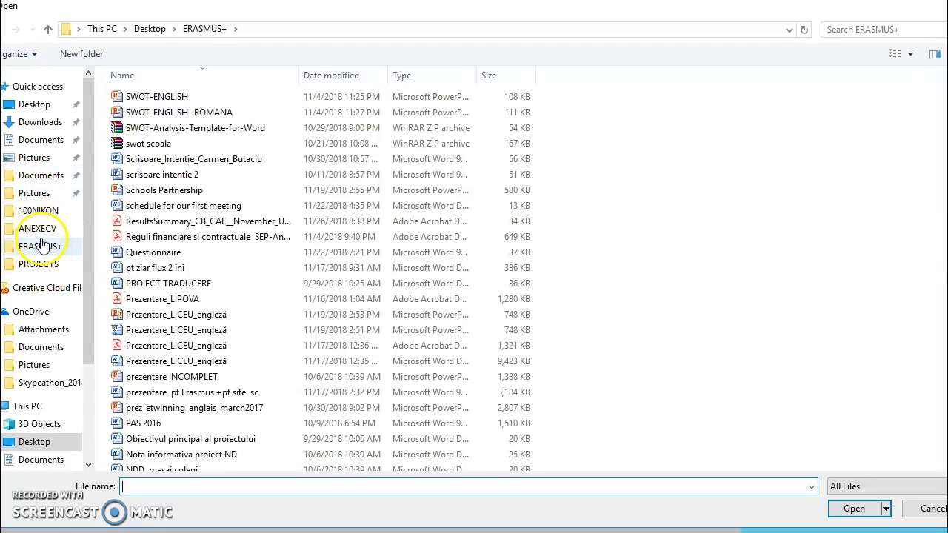
{"action": "left_click", "coordinate": [34, 213]}
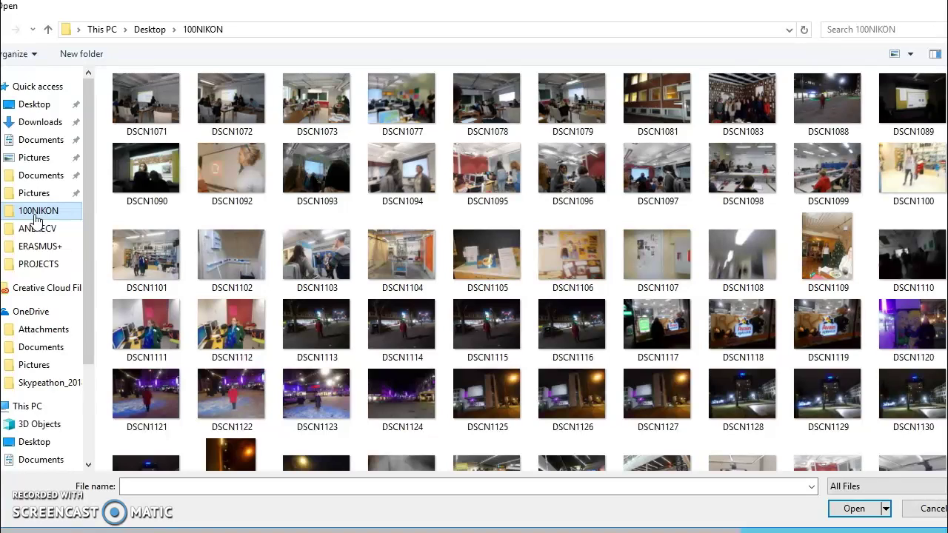
{"action": "left_click", "coordinate": [229, 330]}
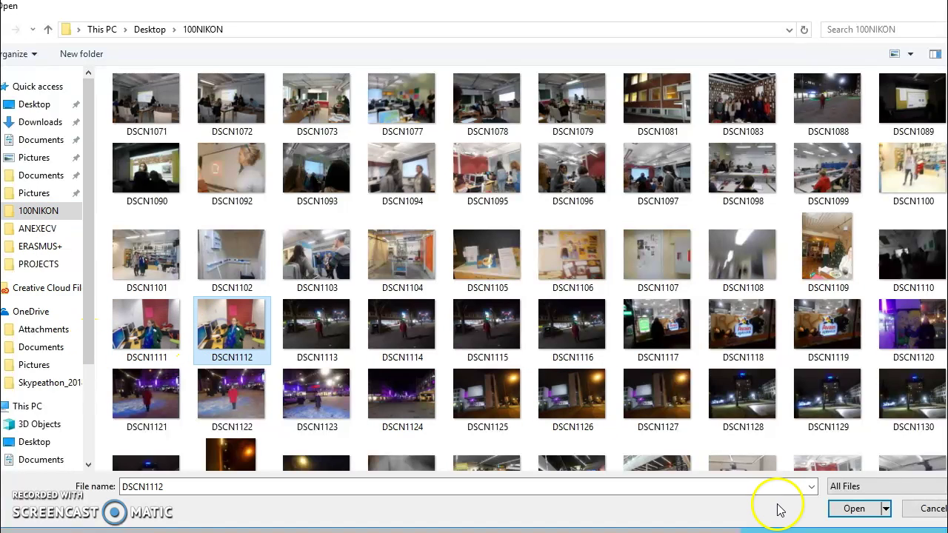
{"action": "left_click", "coordinate": [855, 509]}
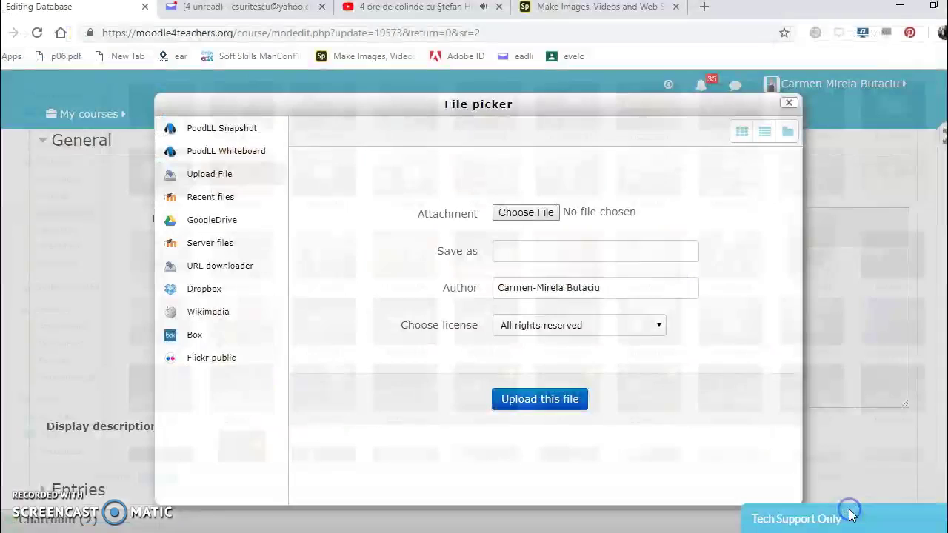
{"action": "left_click", "coordinate": [535, 408]}
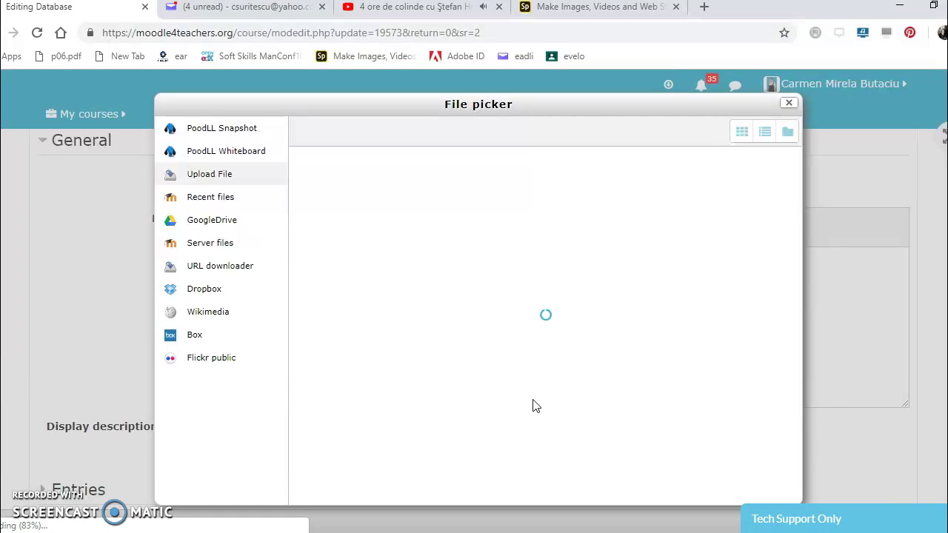
{"action": "left_click", "coordinate": [533, 401]}
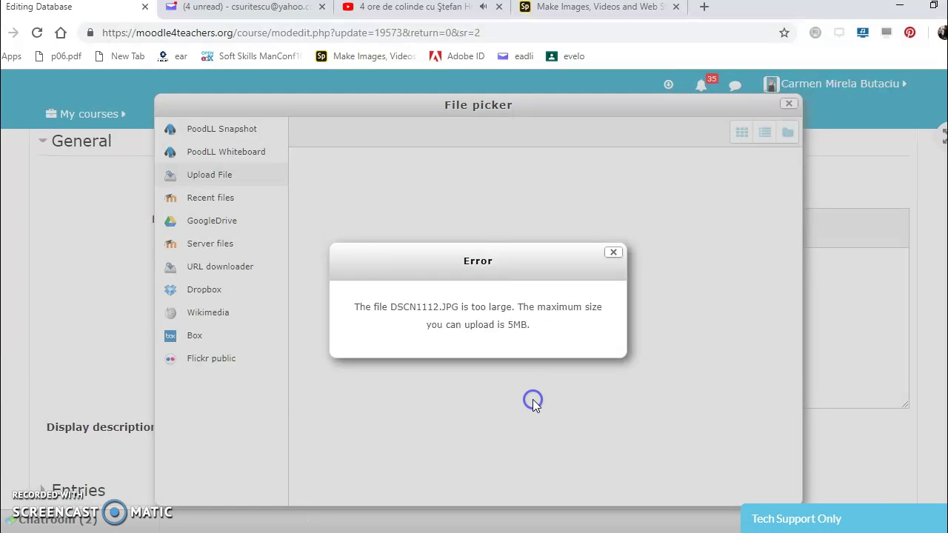
{"action": "left_click", "coordinate": [612, 255]}
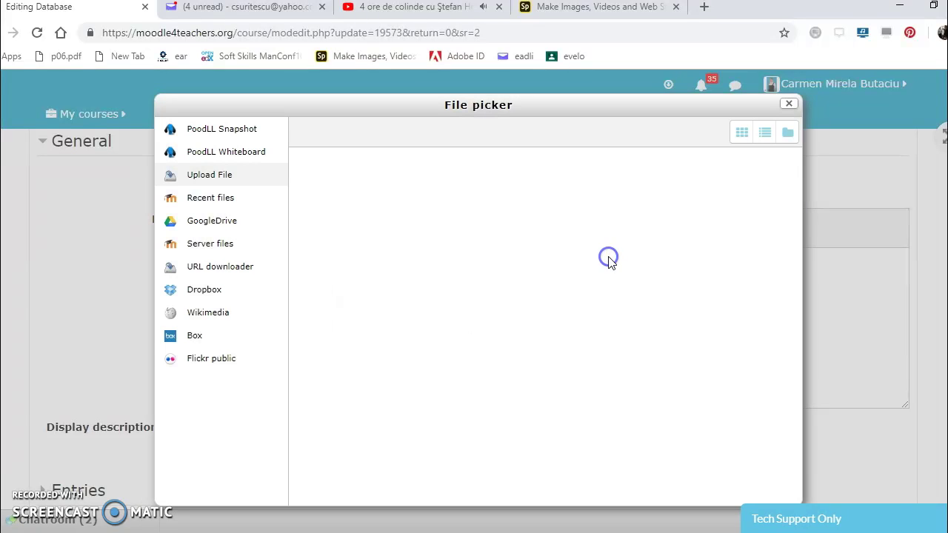
Pick the smaller DSCN1101 photo from the 100NIKON folder for upload instead
{"action": "left_click", "coordinate": [209, 176]}
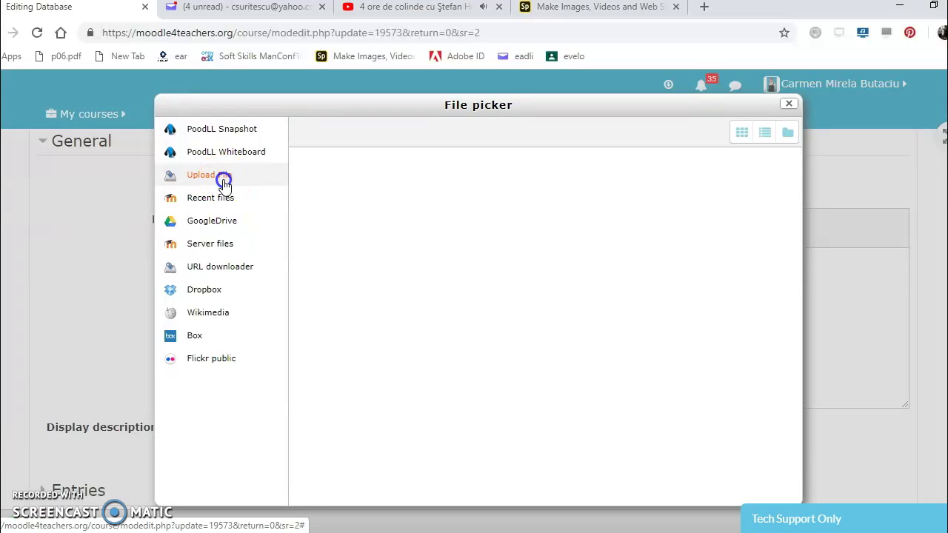
{"action": "left_click", "coordinate": [508, 214]}
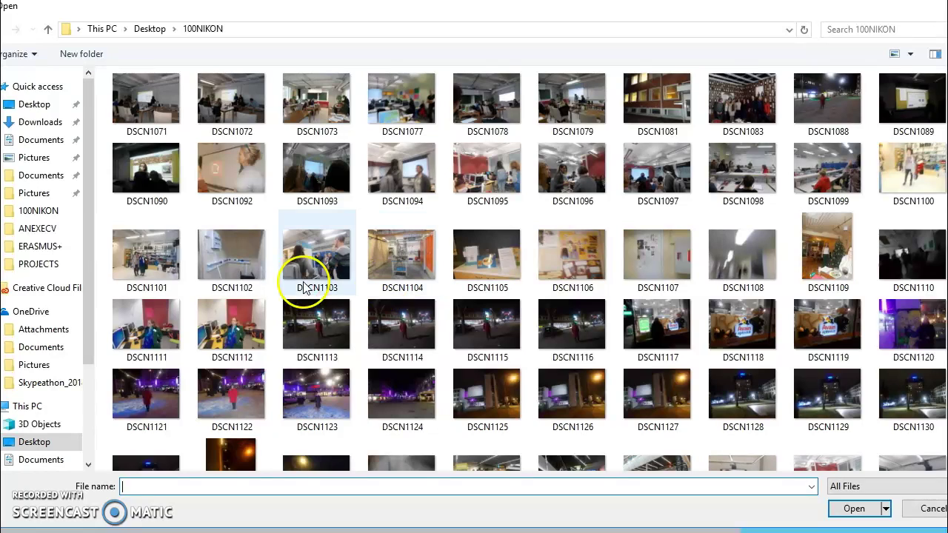
{"action": "left_click", "coordinate": [145, 256]}
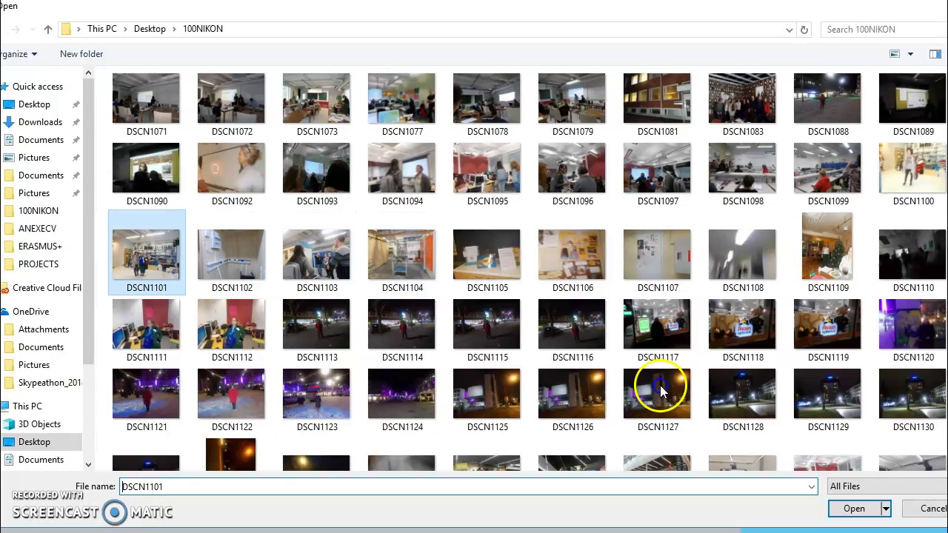
{"action": "left_click", "coordinate": [854, 509]}
Confirm DSCN1101 again, which opens the photo as a local file in Chrome
{"action": "left_click", "coordinate": [855, 510]}
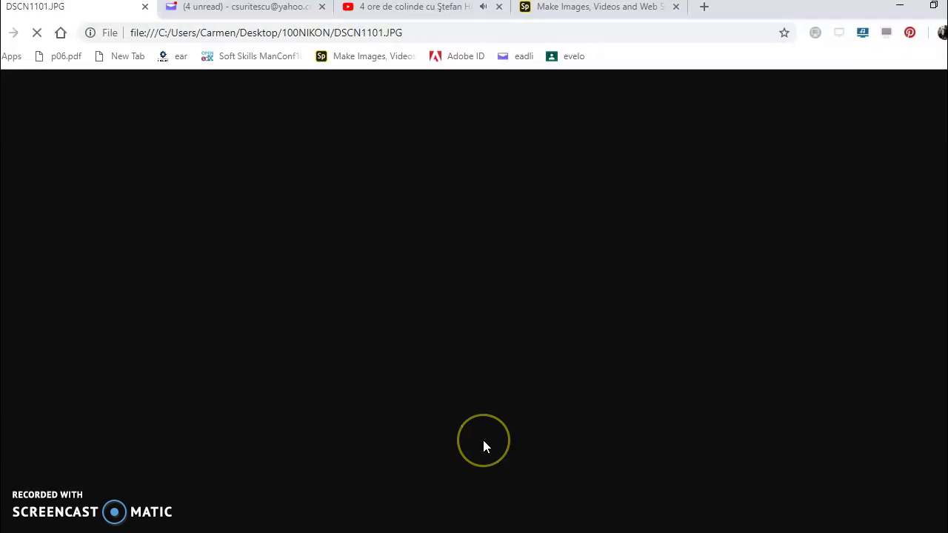